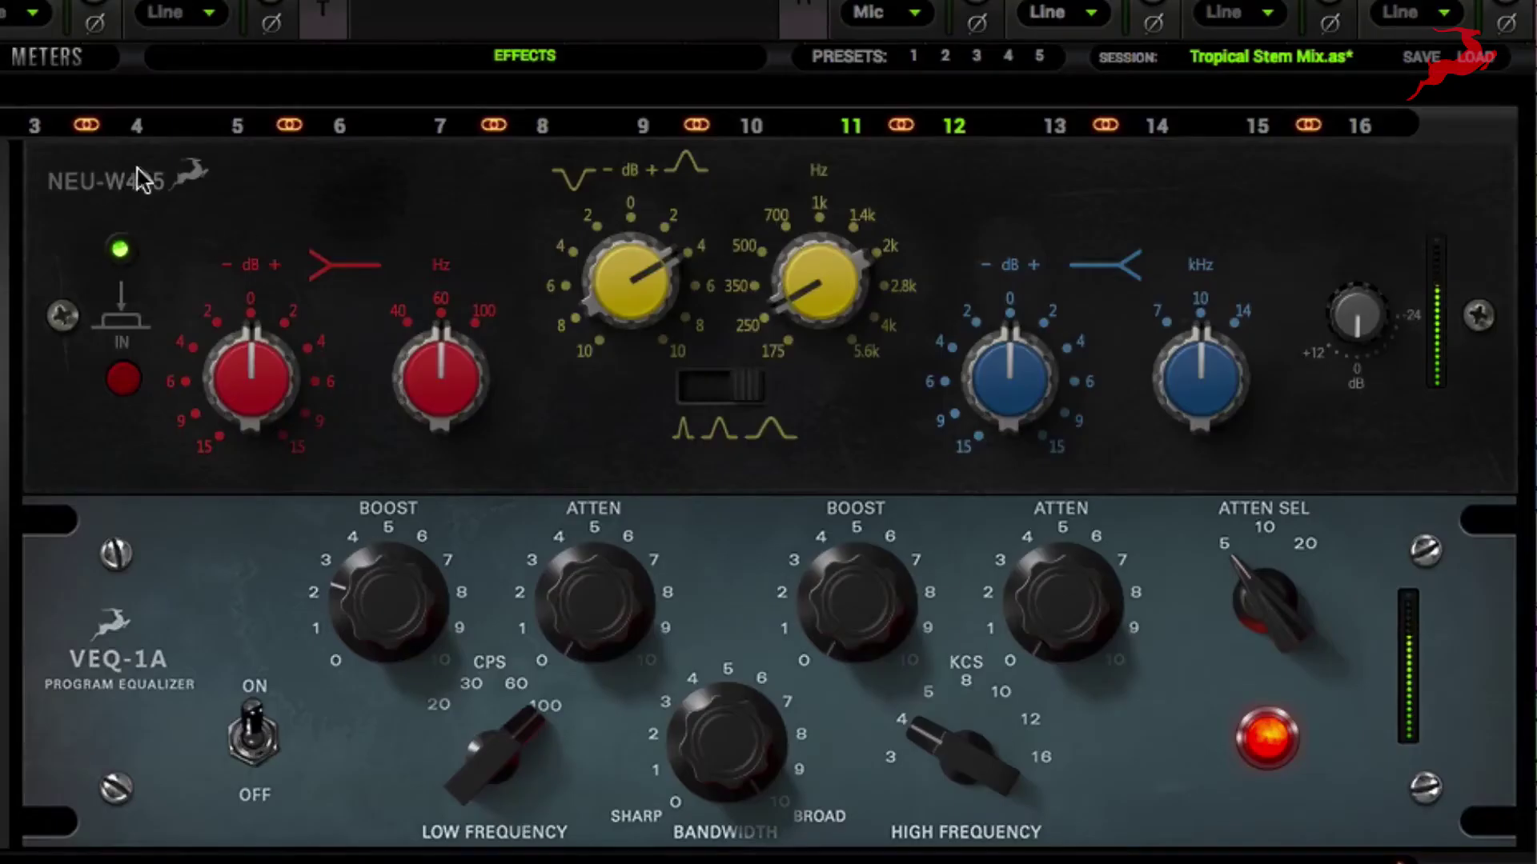
# Step: Boost the VEQ-HA32C low band on channels 3 and 4 to about +4 dB and compare the result with bypass
pyautogui.click(36, 127)
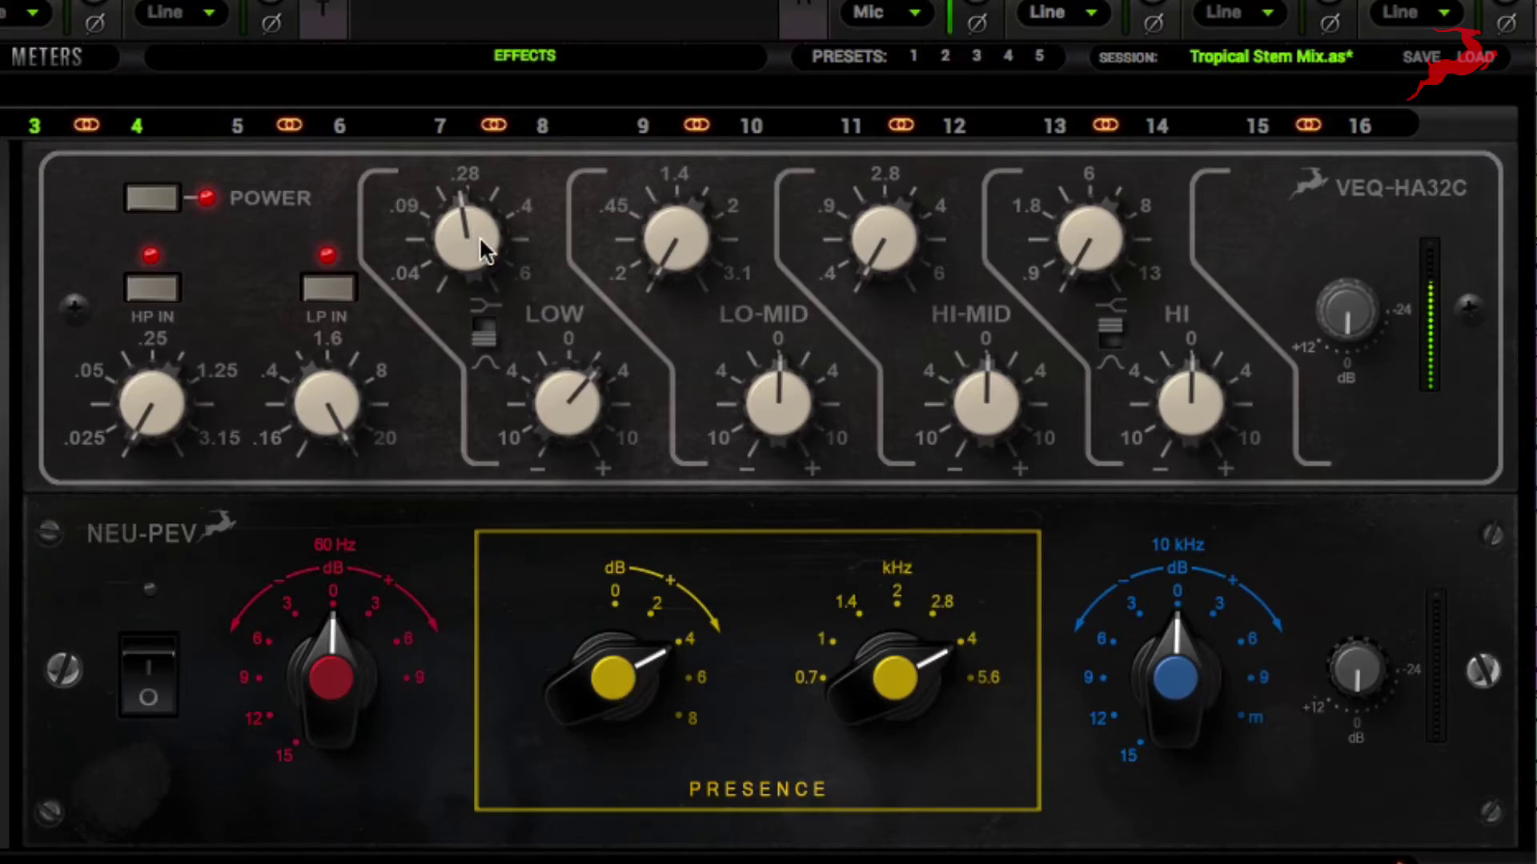
pyautogui.moveTo(574, 387); pyautogui.dragTo(575, 402)
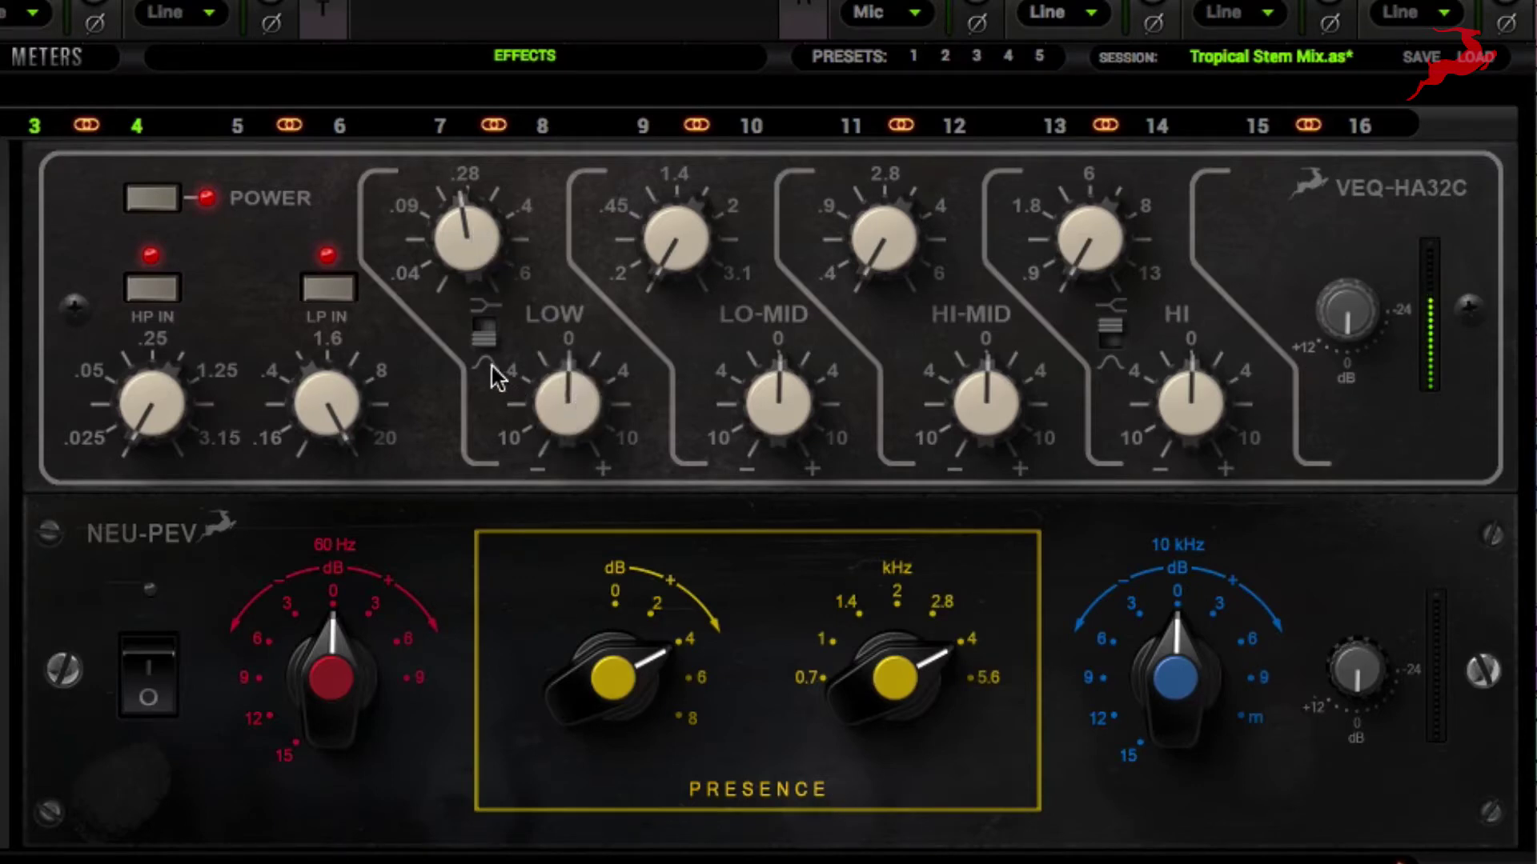
pyautogui.click(487, 342)
pyautogui.click(490, 339)
pyautogui.moveTo(573, 377); pyautogui.dragTo(583, 249)
pyautogui.moveTo(559, 414); pyautogui.dragTo(555, 373)
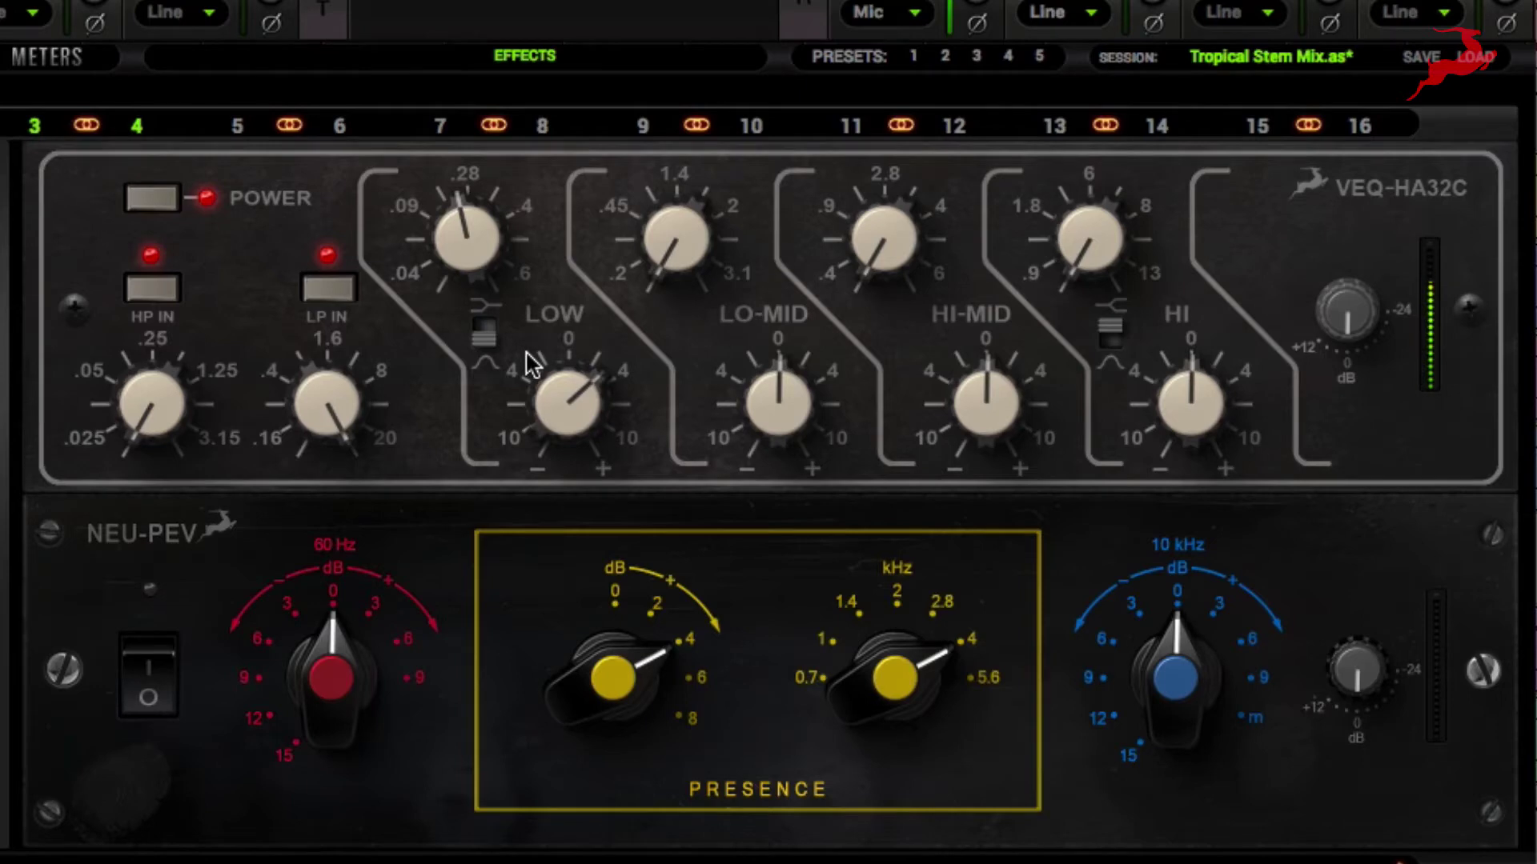
pyautogui.click(149, 200)
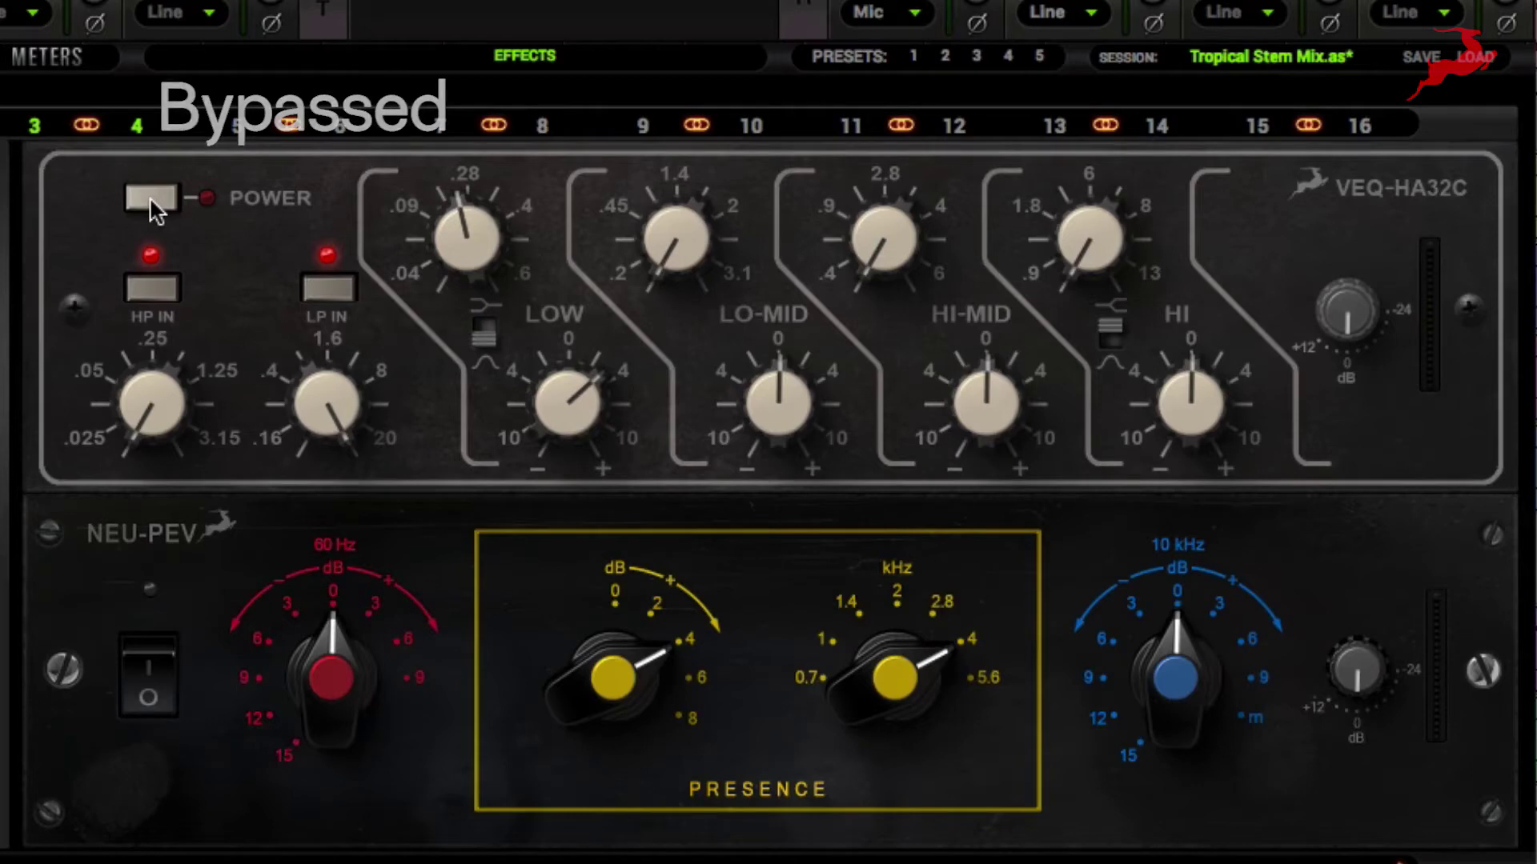
pyautogui.click(150, 201)
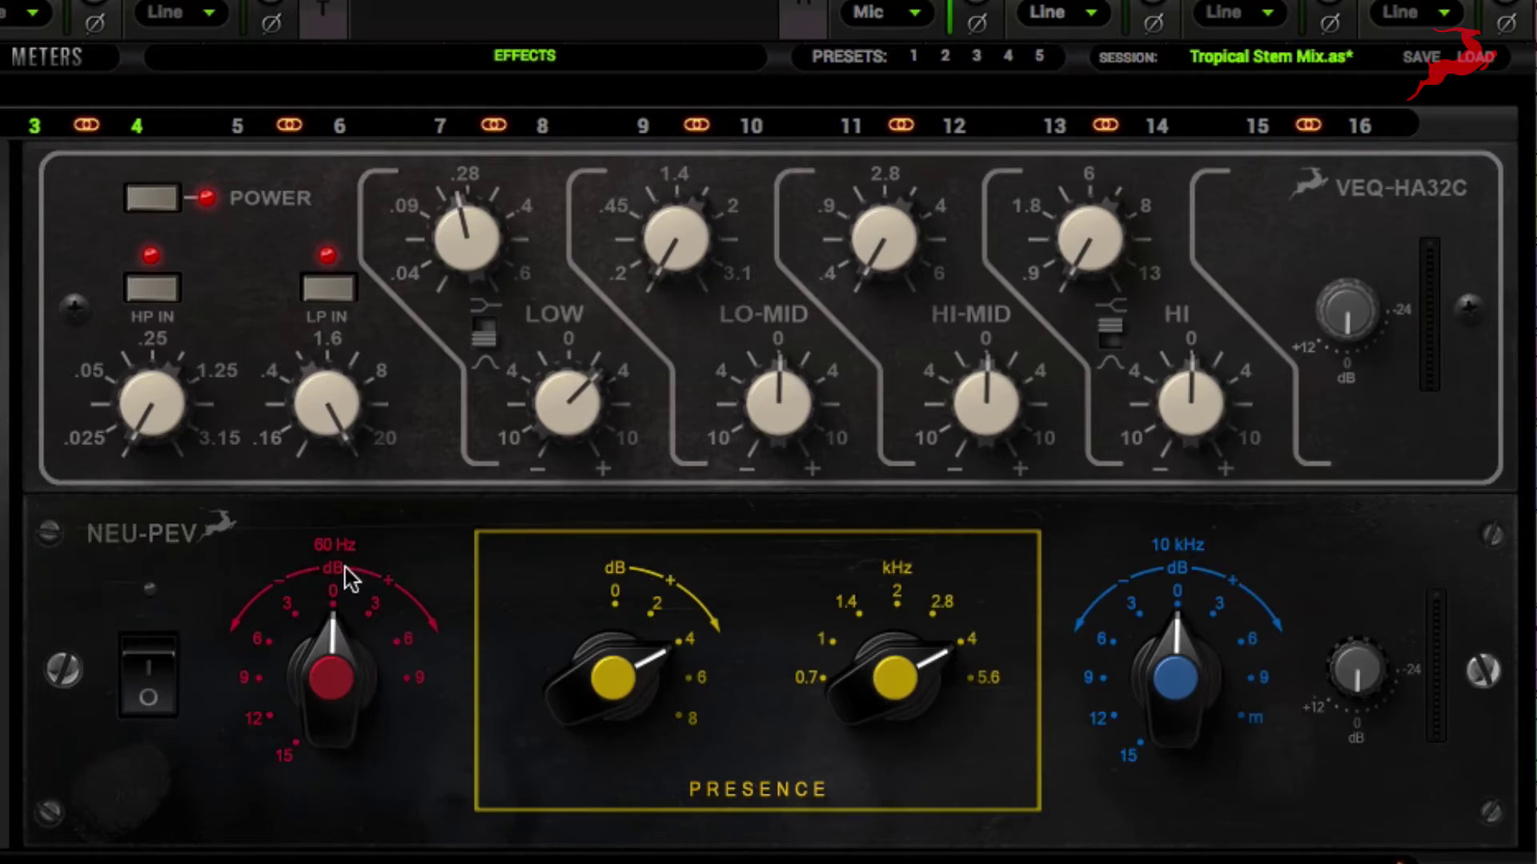
# Step: Reset the NEU-PEV presence gain to 0 dB and its frequency to 2 kHz, and power the unit on
pyautogui.moveTo(328, 645); pyautogui.dragTo(384, 510)
pyautogui.moveTo(367, 683); pyautogui.dragTo(392, 723)
pyautogui.doubleClick(614, 677)
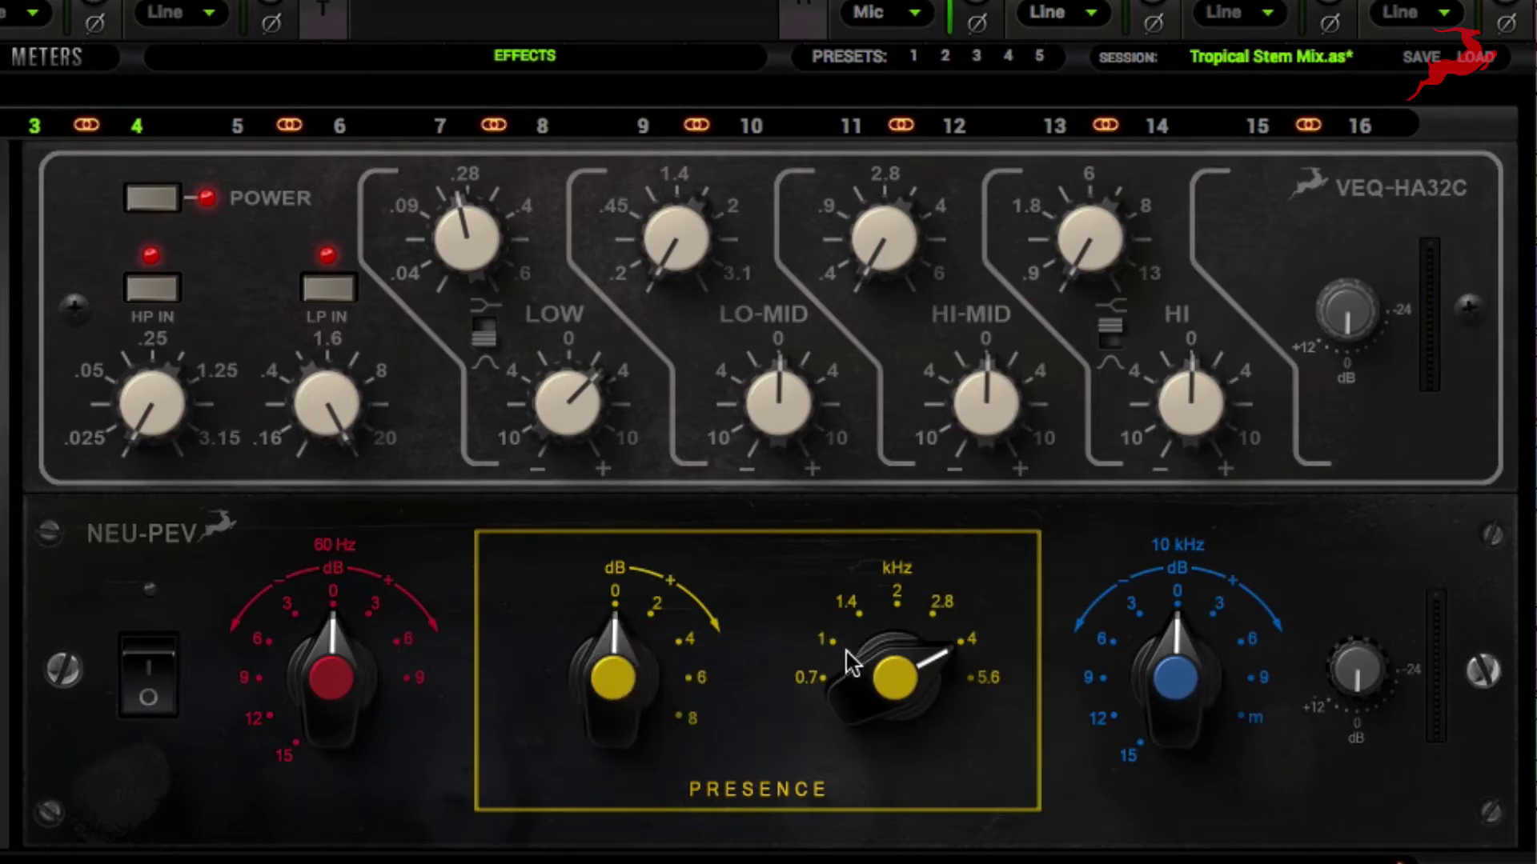
pyautogui.doubleClick(894, 695)
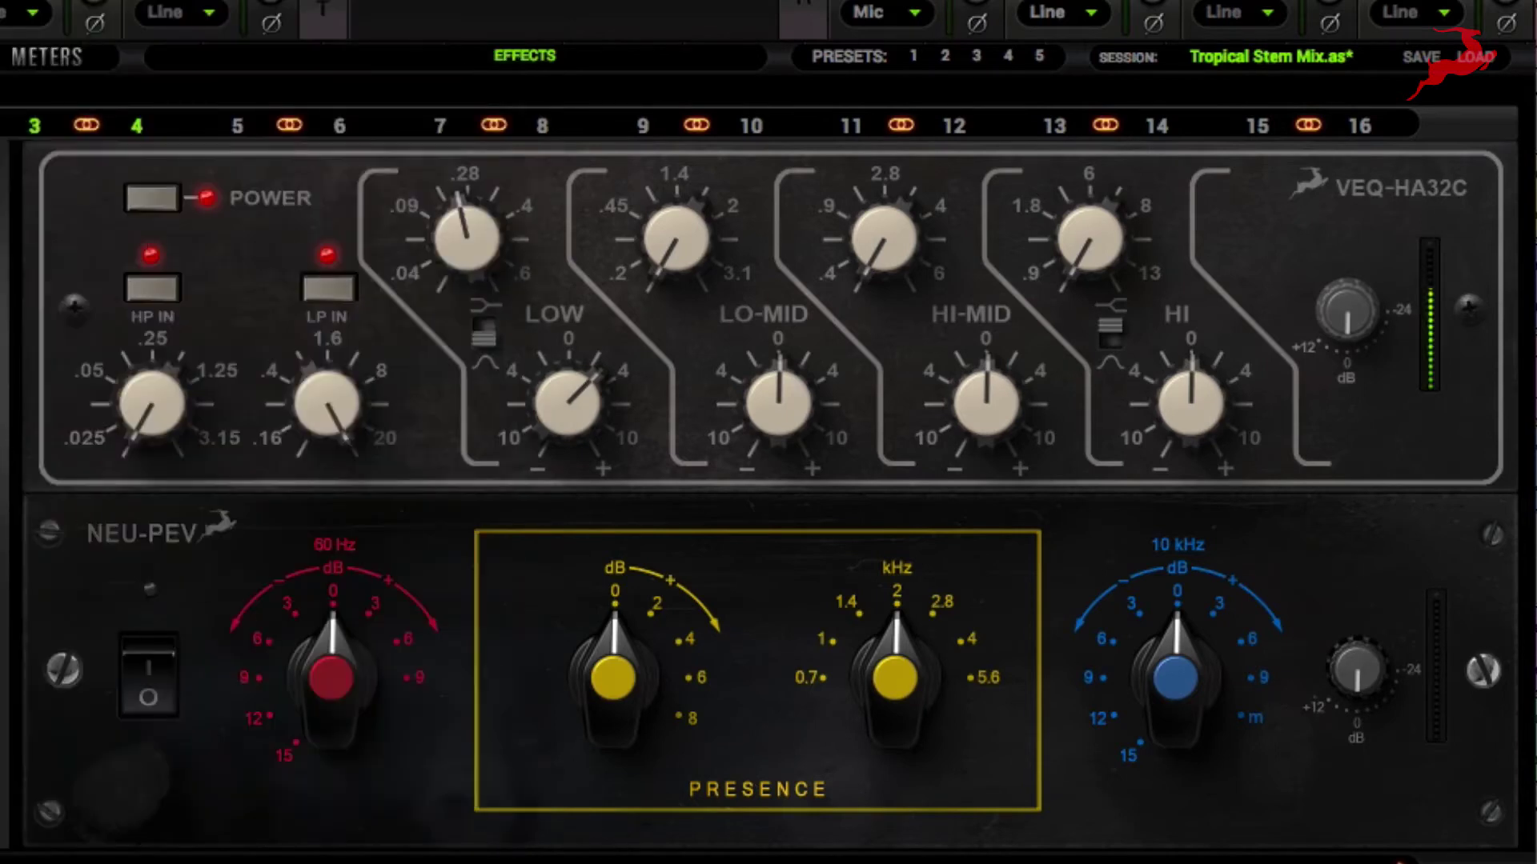
pyautogui.click(148, 672)
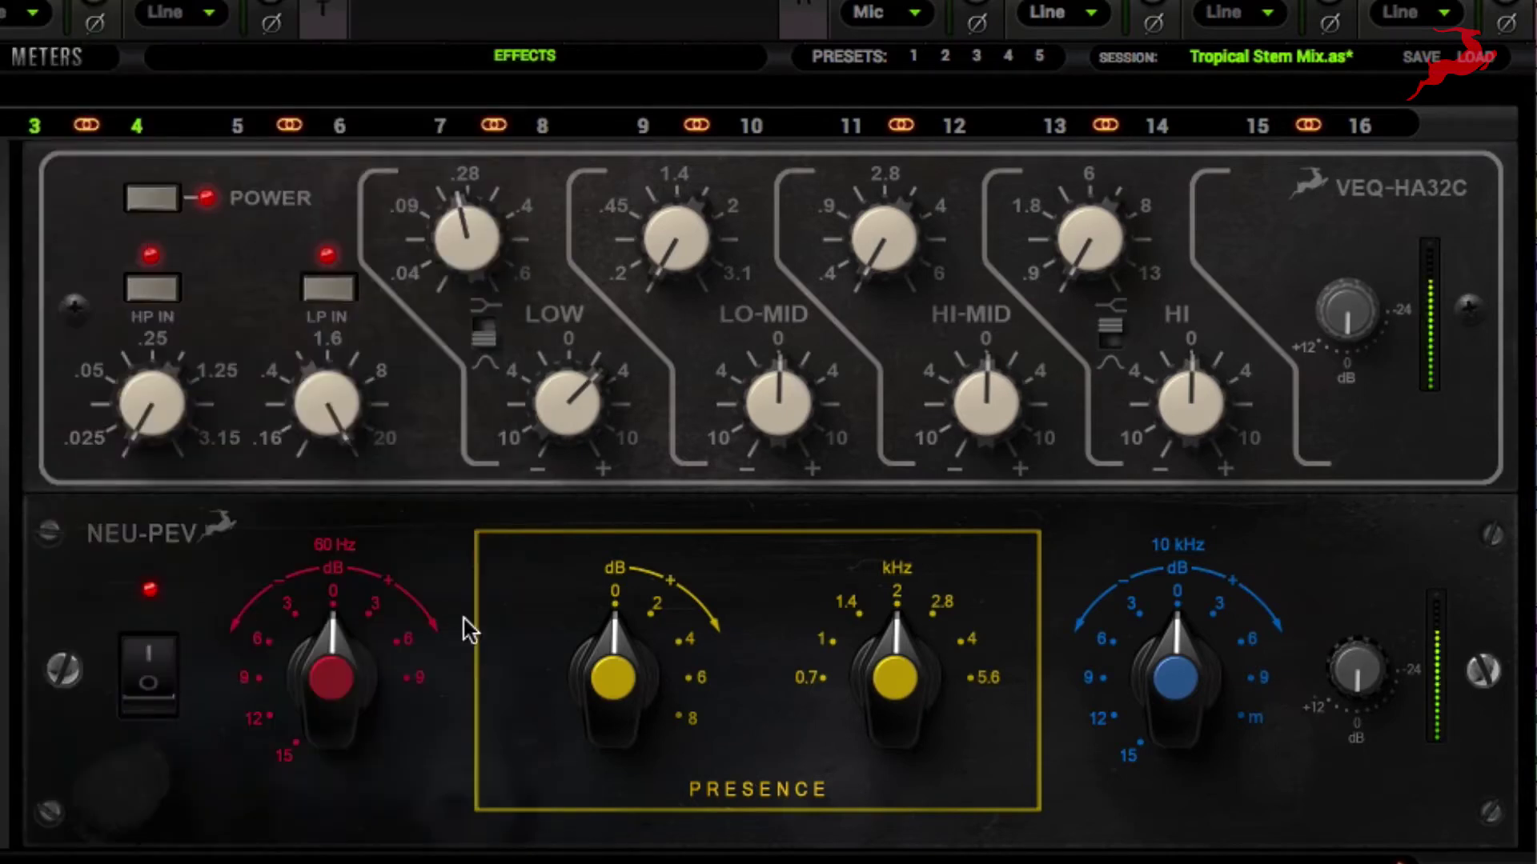
# Step: Sweep the NEU-PEV presence band and settle it on a 4 dB boost at 4 kHz
pyautogui.moveTo(596, 640); pyautogui.dragTo(600, 542)
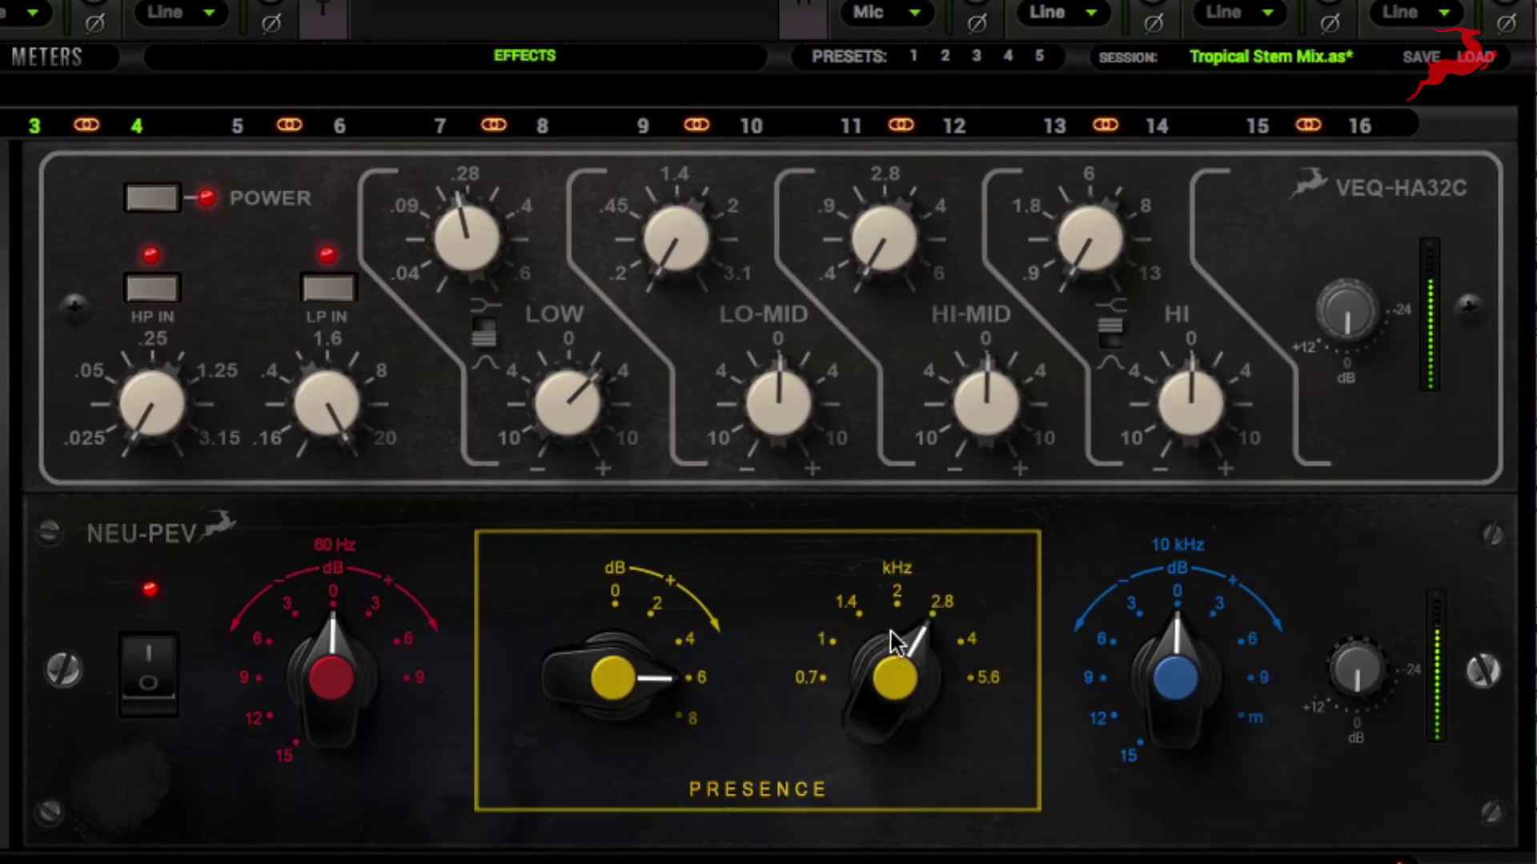
pyautogui.moveTo(886, 666); pyautogui.dragTo(899, 626)
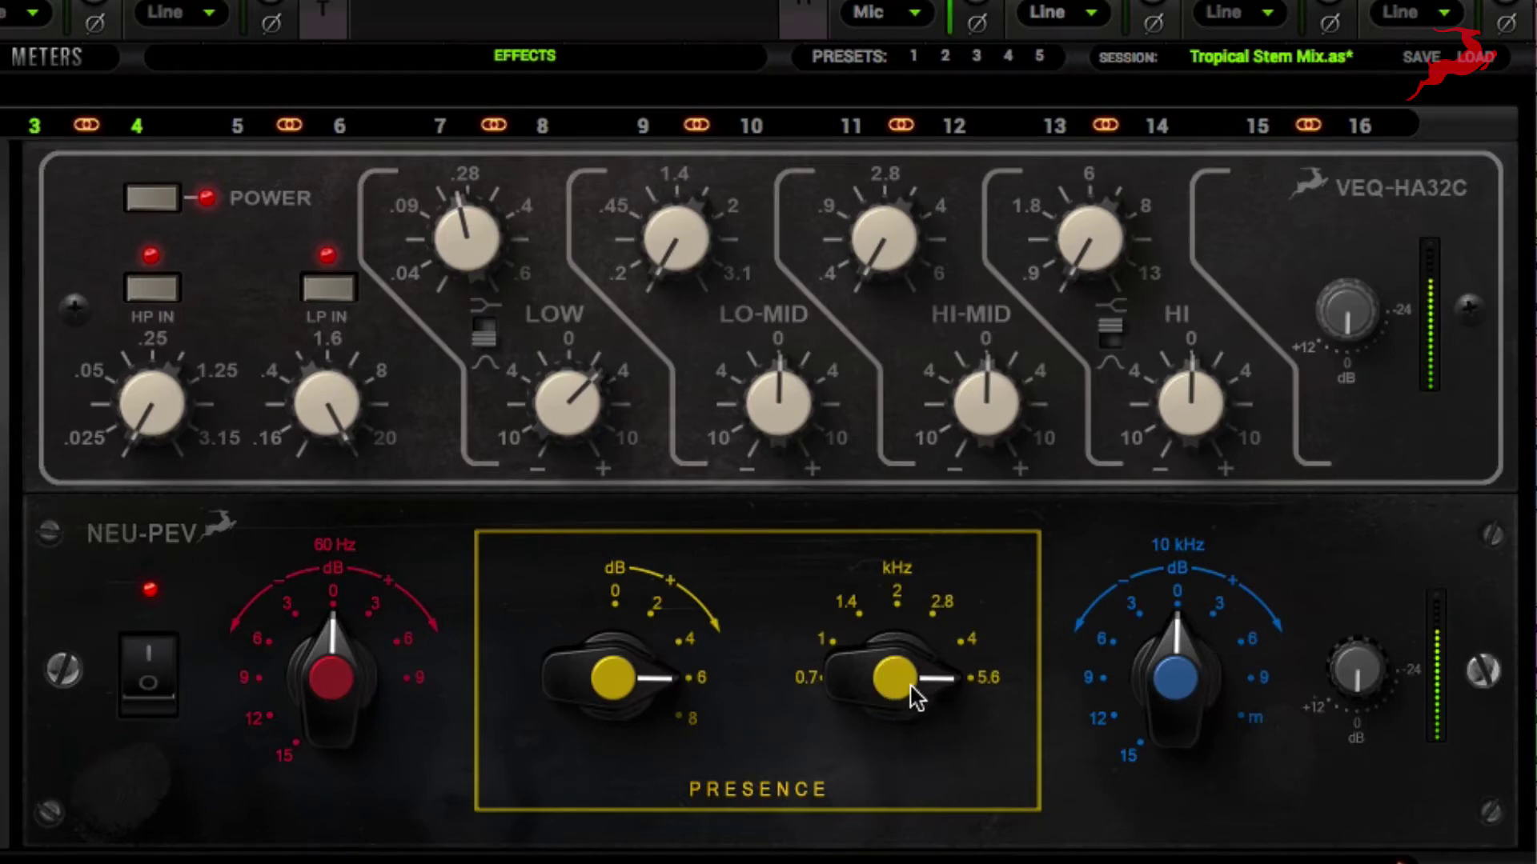
pyautogui.moveTo(882, 669); pyautogui.dragTo(878, 720)
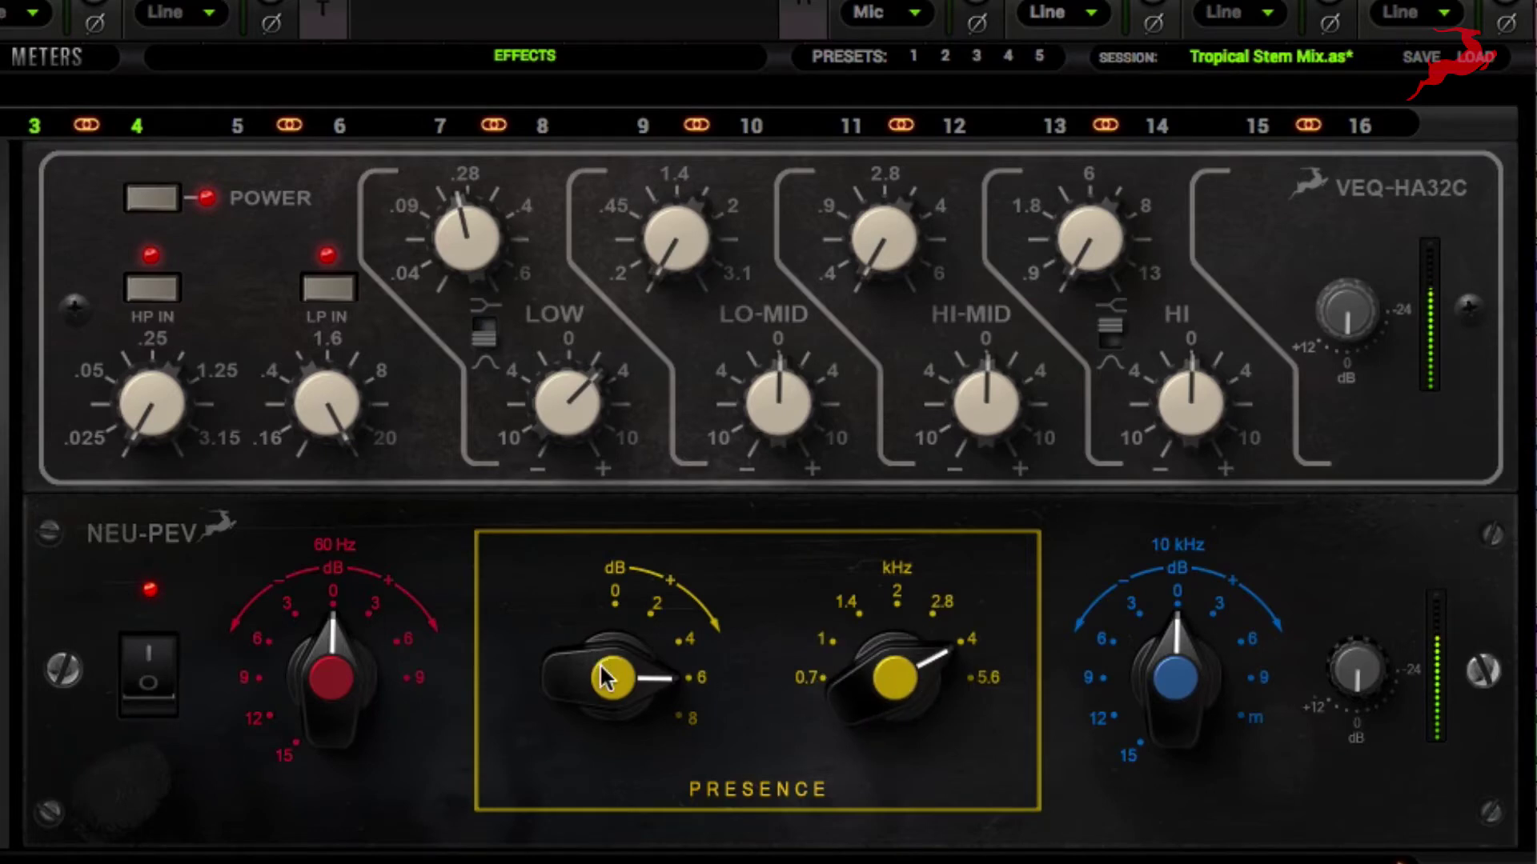
pyautogui.moveTo(611, 677); pyautogui.dragTo(606, 698)
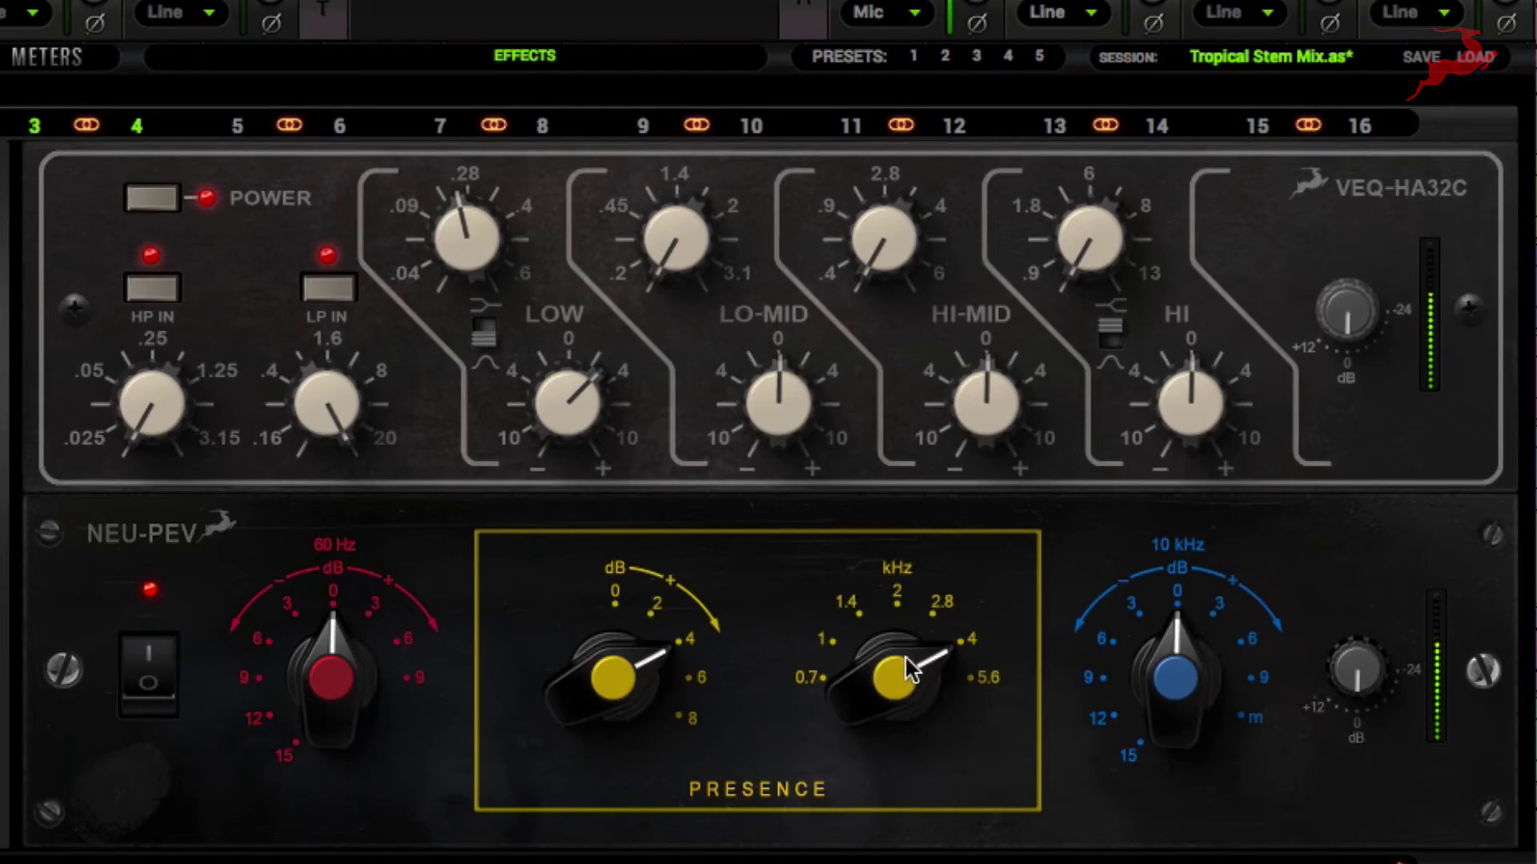
# Step: Bypass and re-engage the NEU-PEV to compare the sound with and without it
pyautogui.click(144, 694)
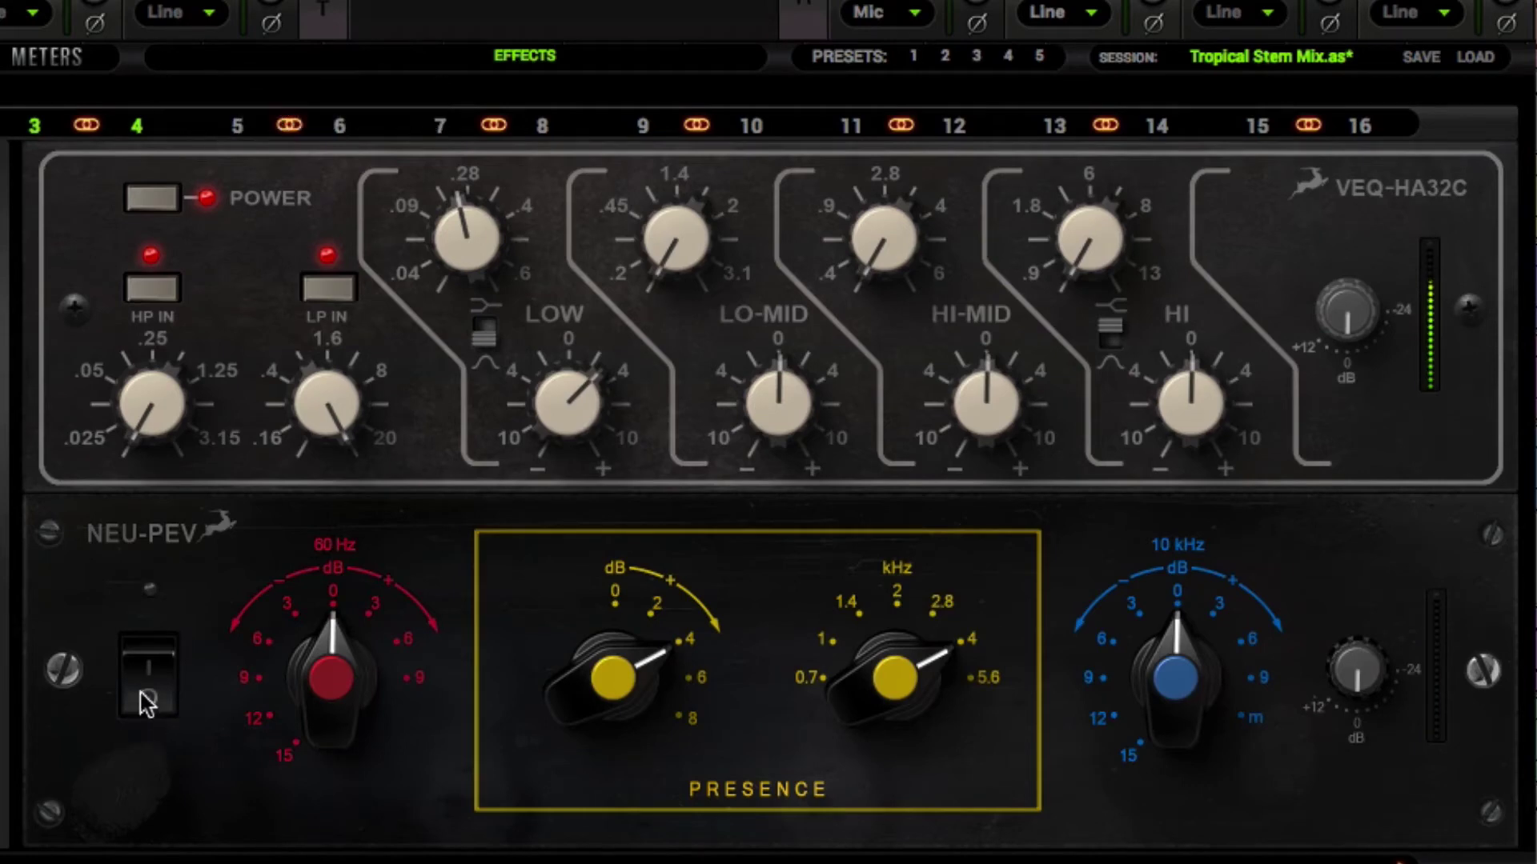
pyautogui.click(157, 665)
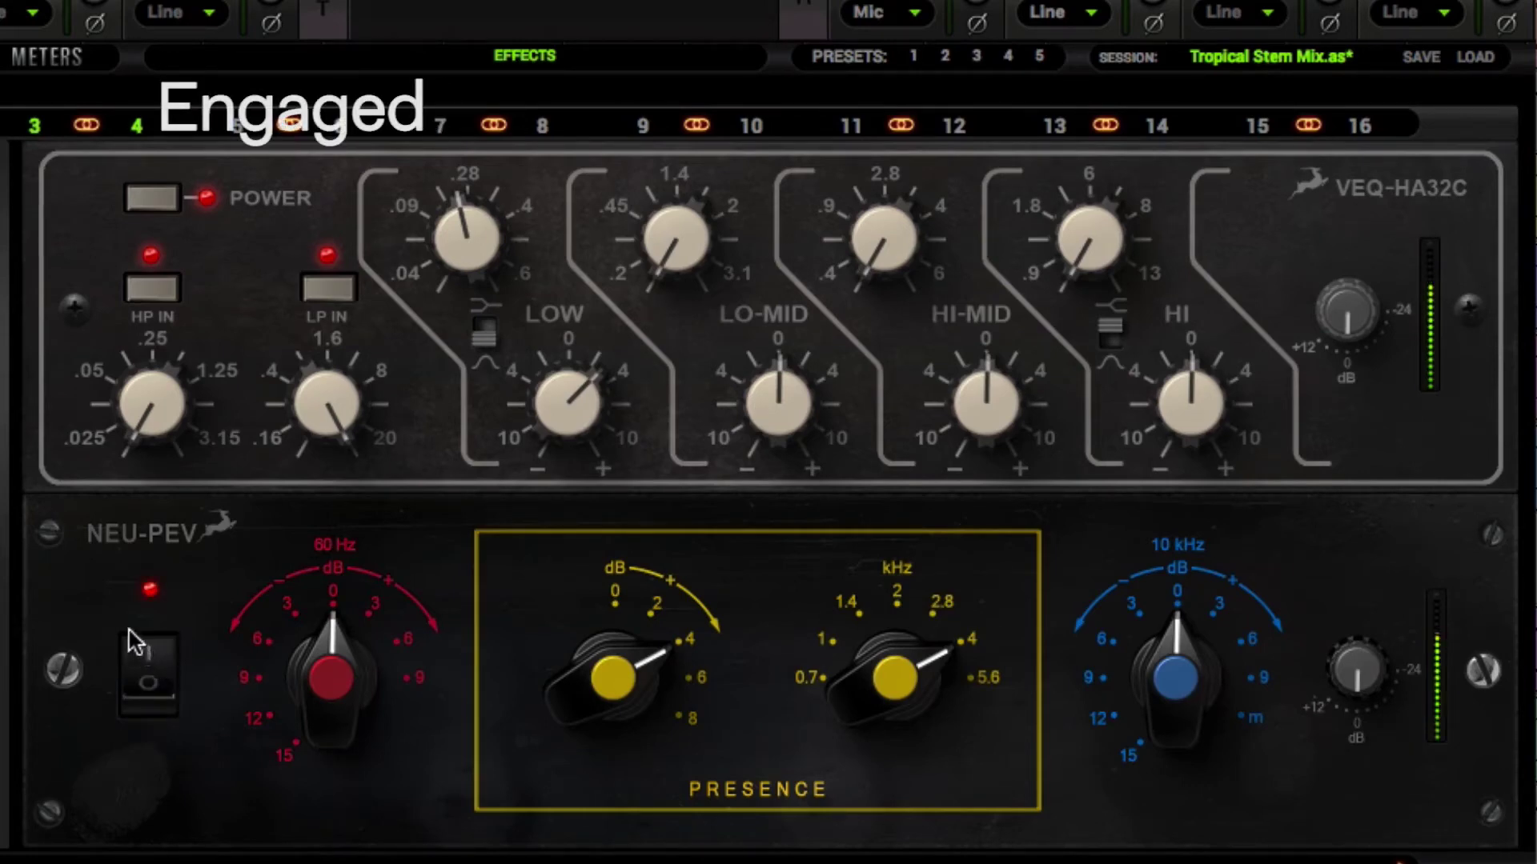
pyautogui.click(150, 693)
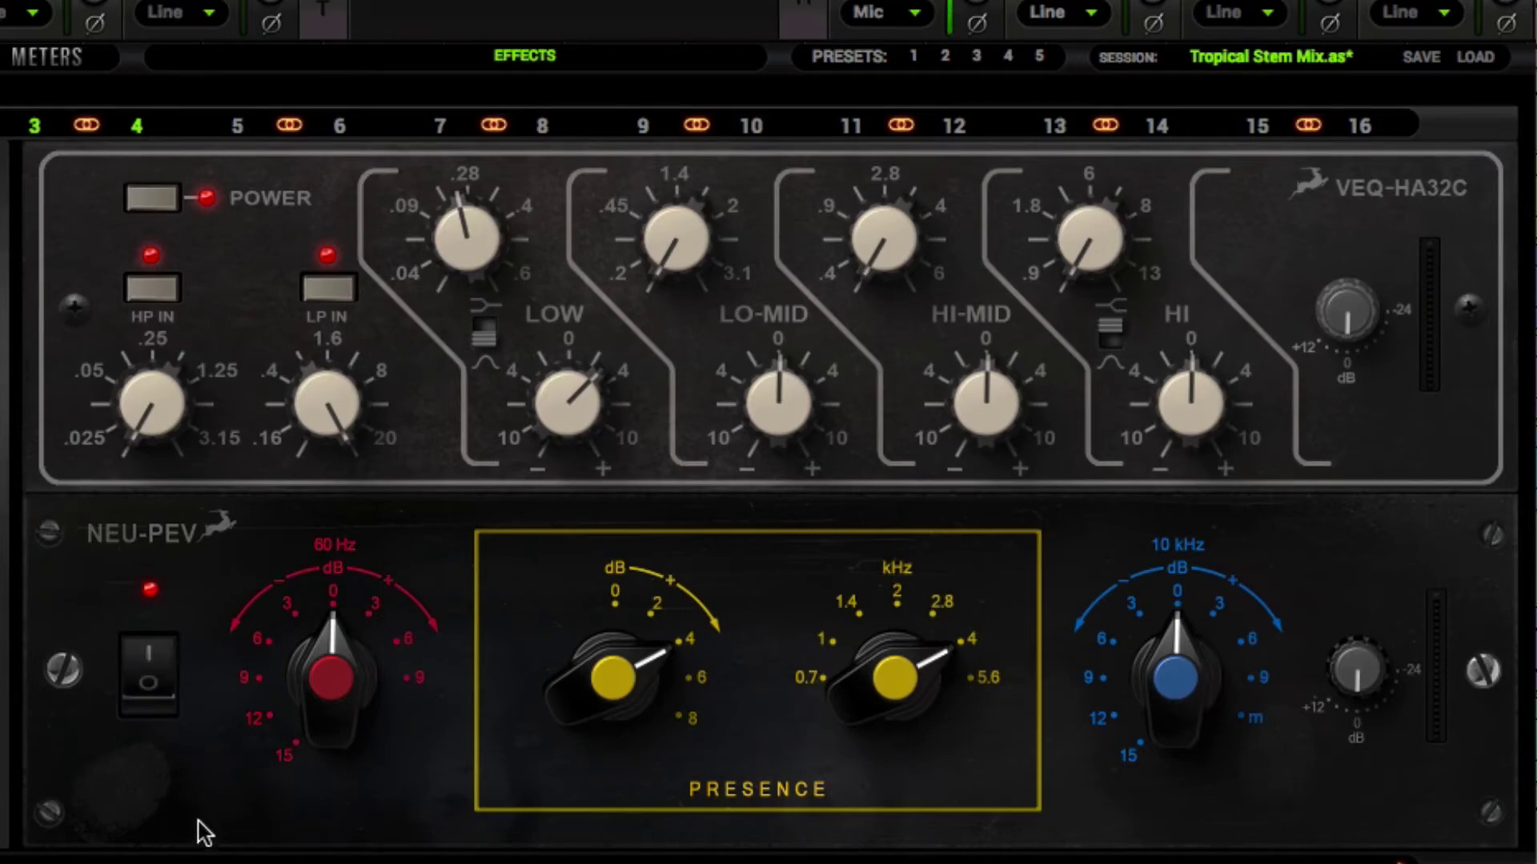
# Step: Bring the X903 and VEQ-55b units into view and start playback in the DAW before returning to the effects
pyautogui.scroll(-5, 204, 829)
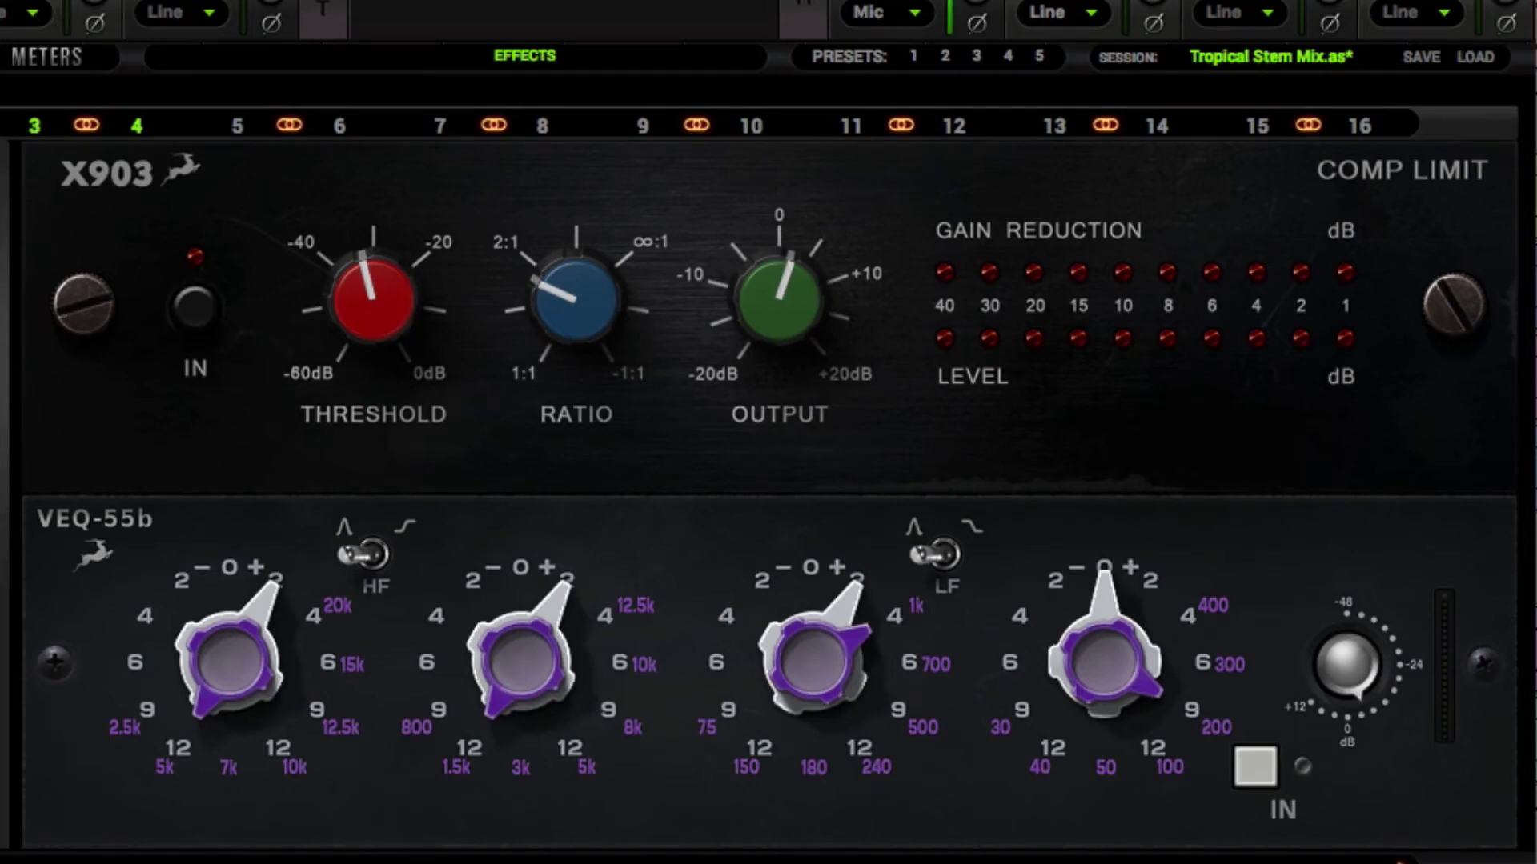
pyautogui.press('super+Tab')
pyautogui.press('space')
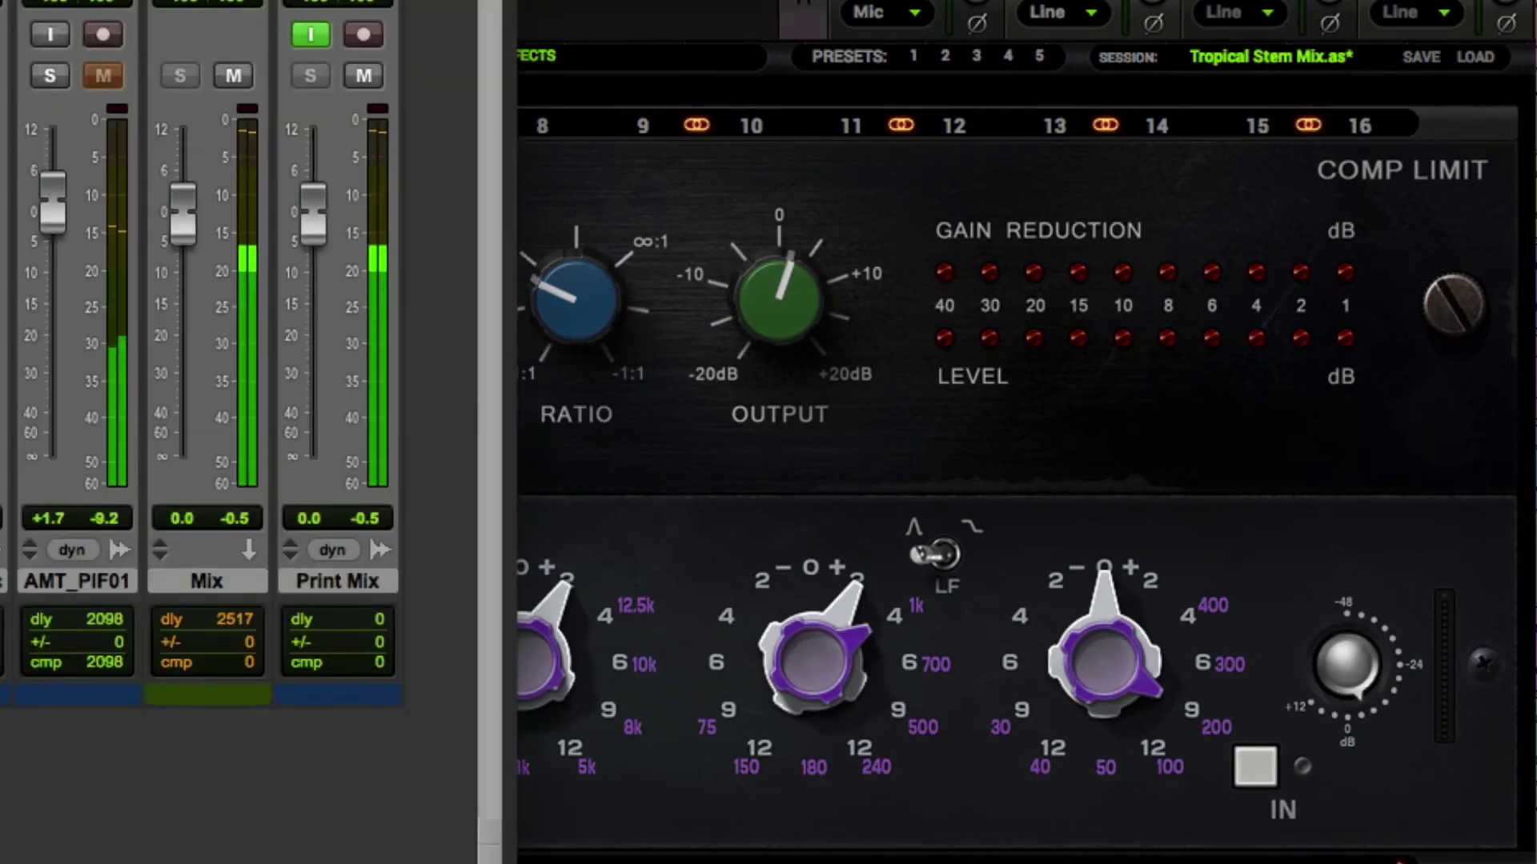
pyautogui.click(651, 505)
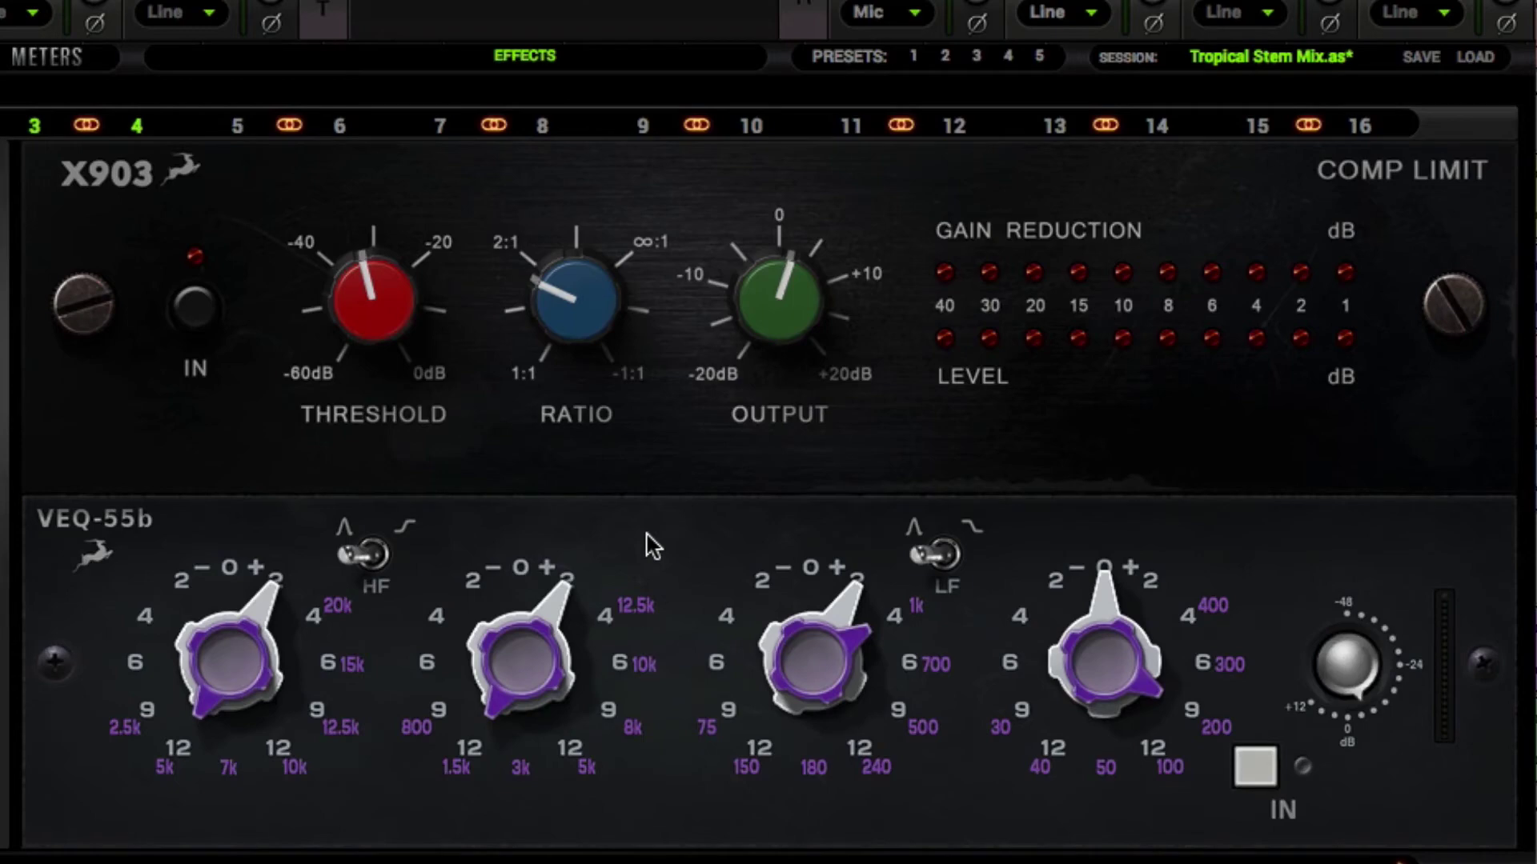
# Step: Switch the X903 compressor in, comparing it with bypass, and stop playback in the DAW
pyautogui.click(195, 314)
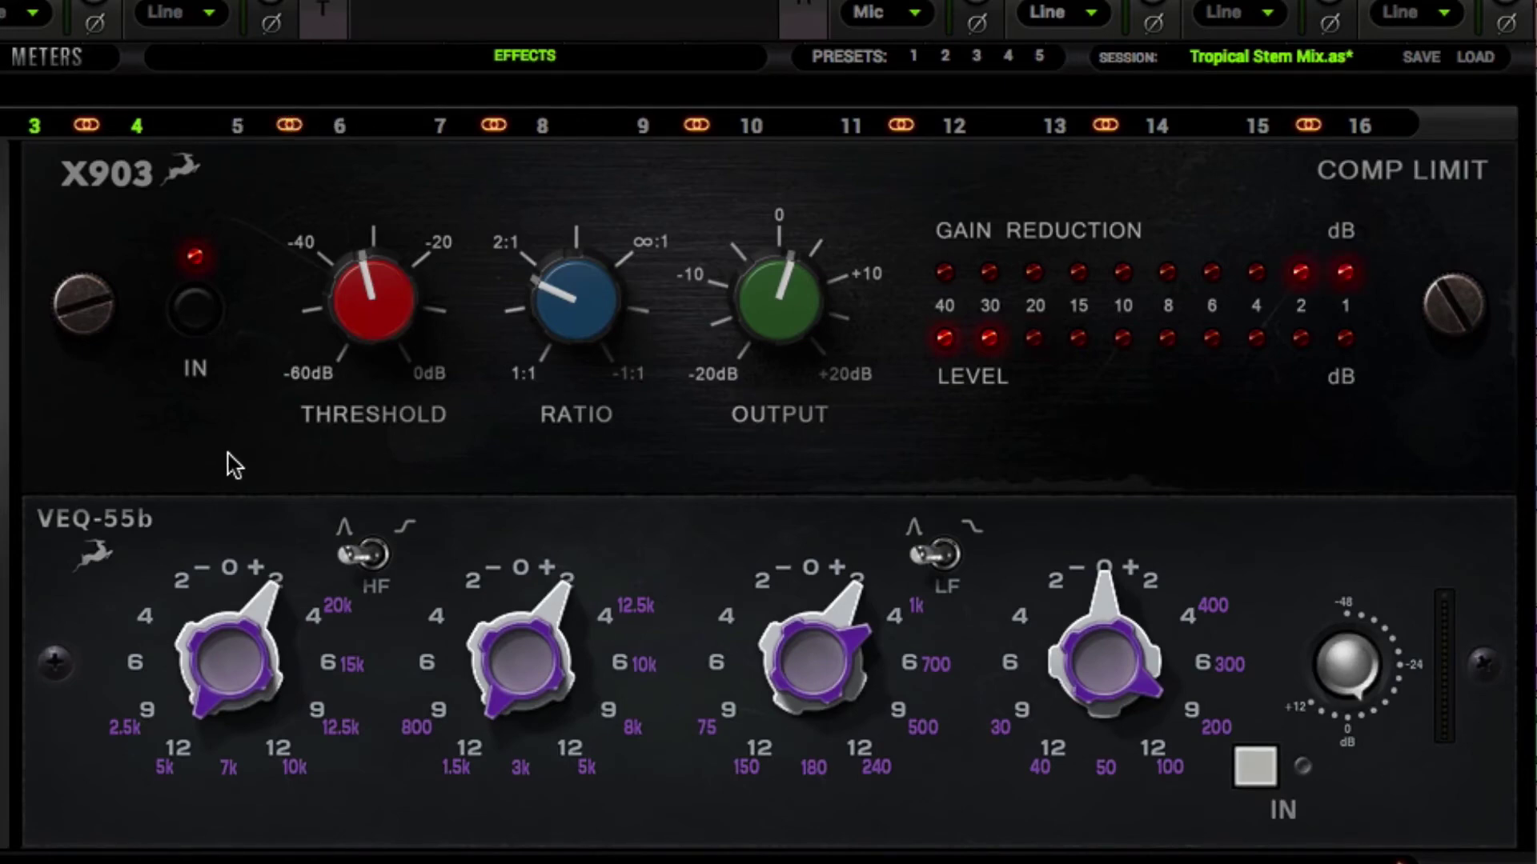
pyautogui.click(201, 337)
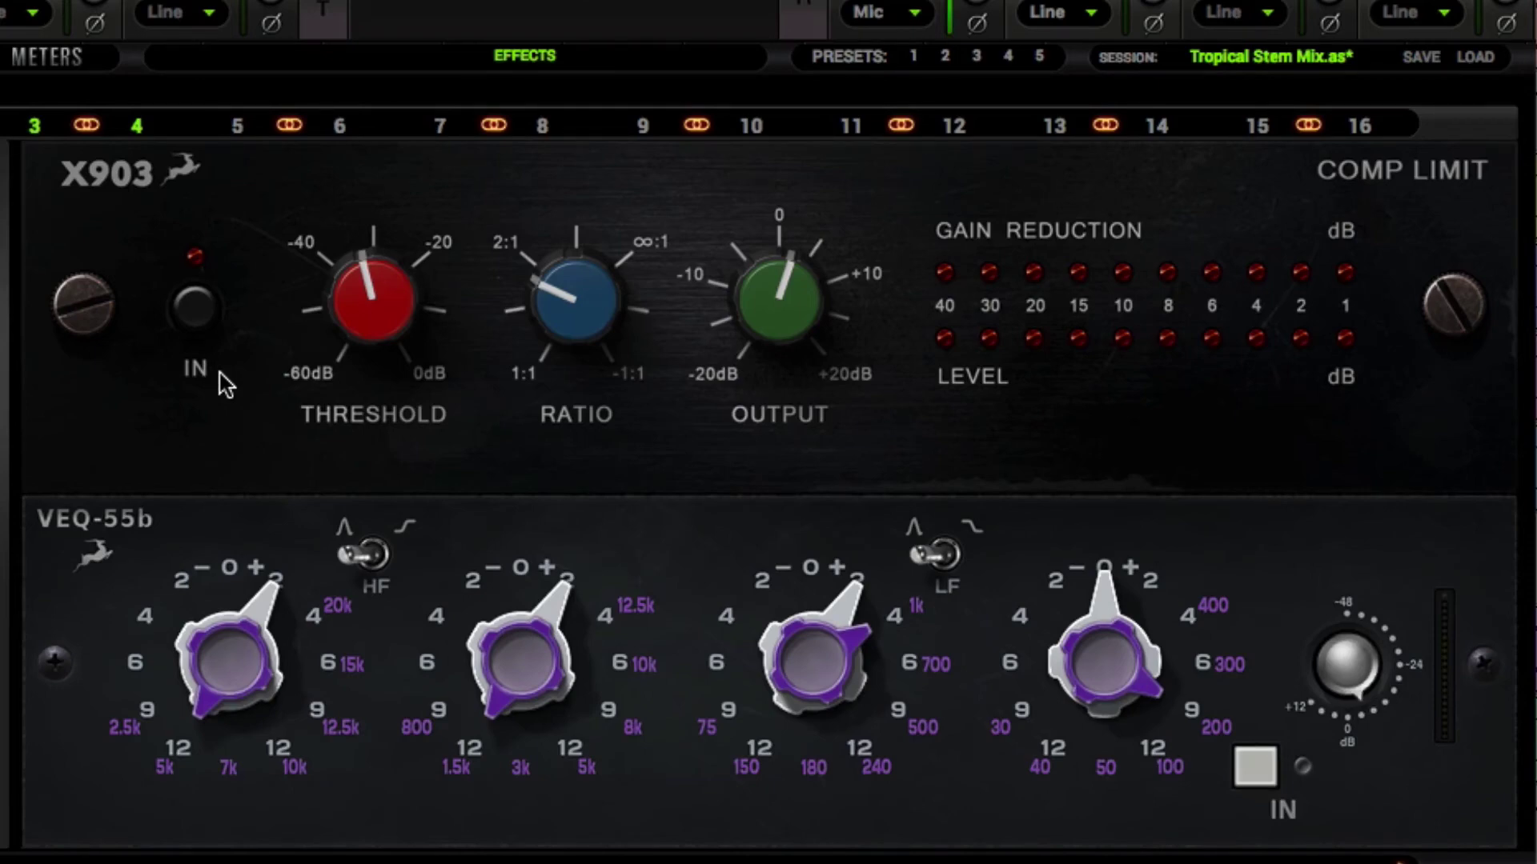
pyautogui.click(204, 314)
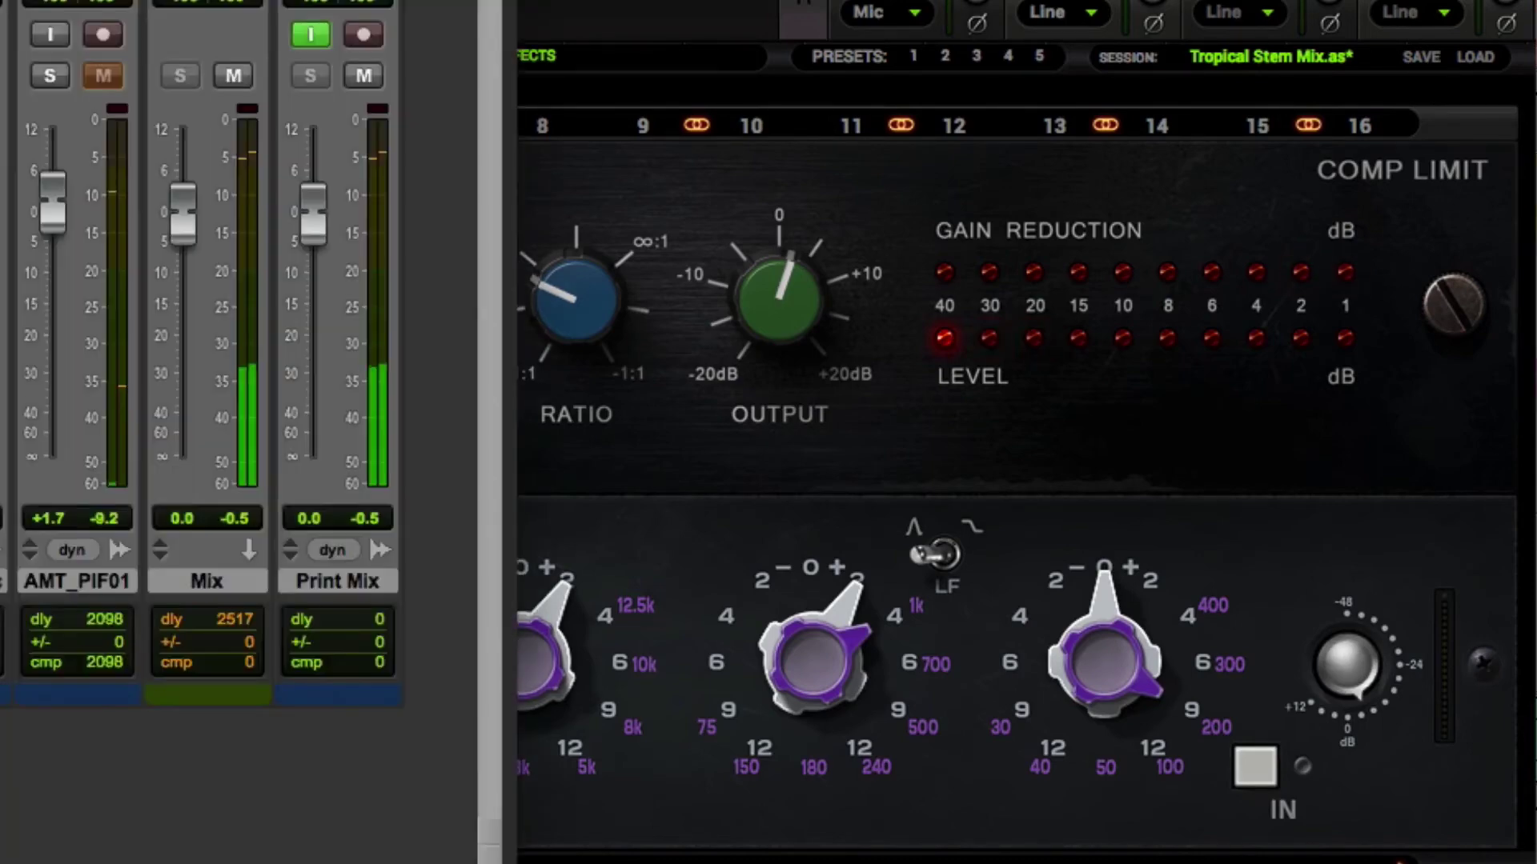
pyautogui.press('super+Tab')
pyautogui.click(650, 555)
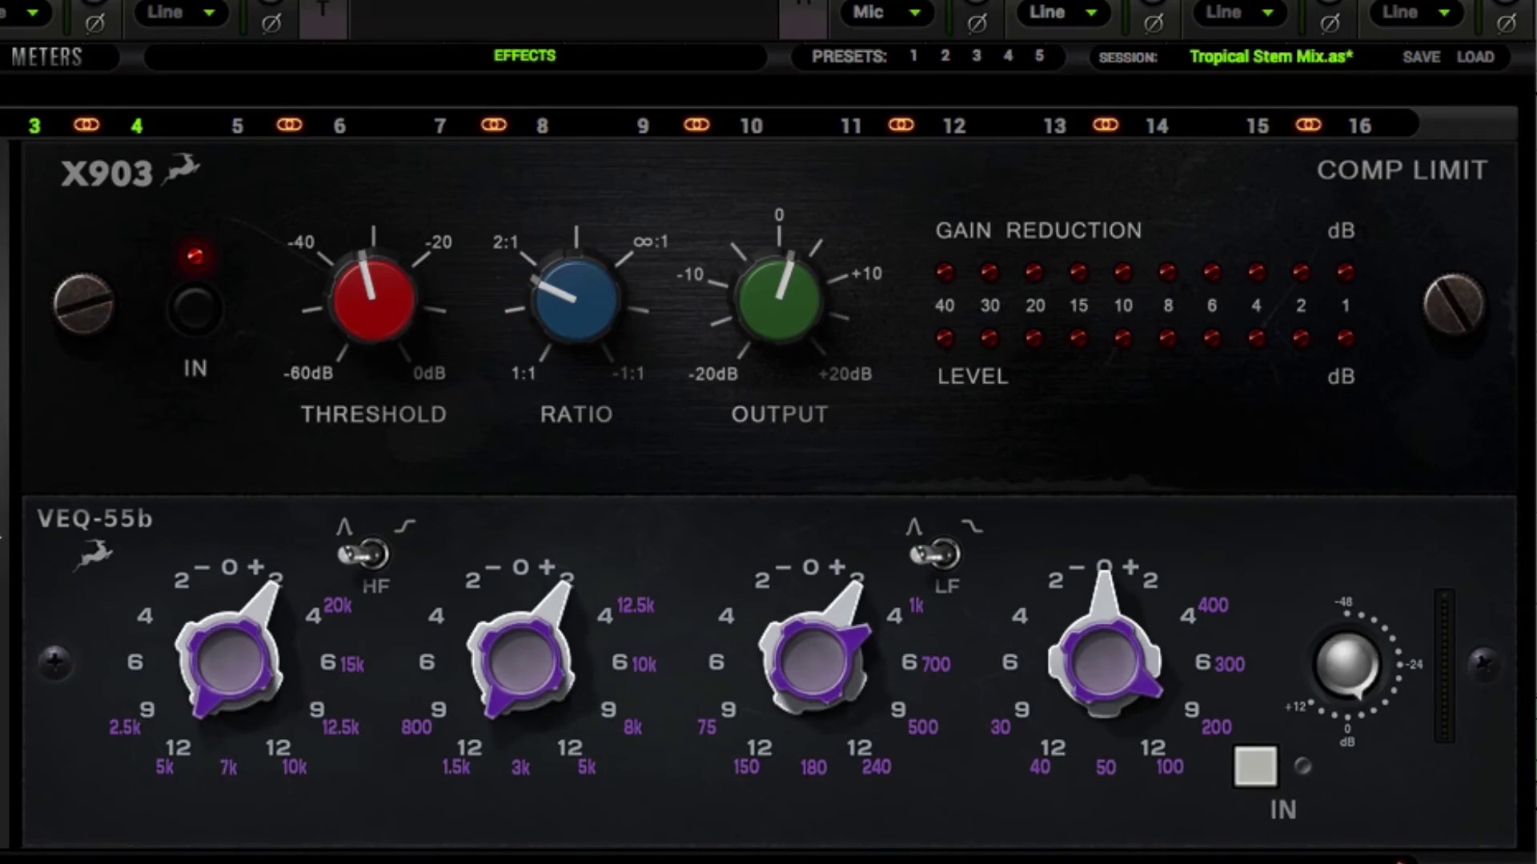
# Step: On the VEQ-55b, set the first band to 7k with a +2 boost and raise the third band's gain to +4
pyautogui.scroll(4, 241, 648)
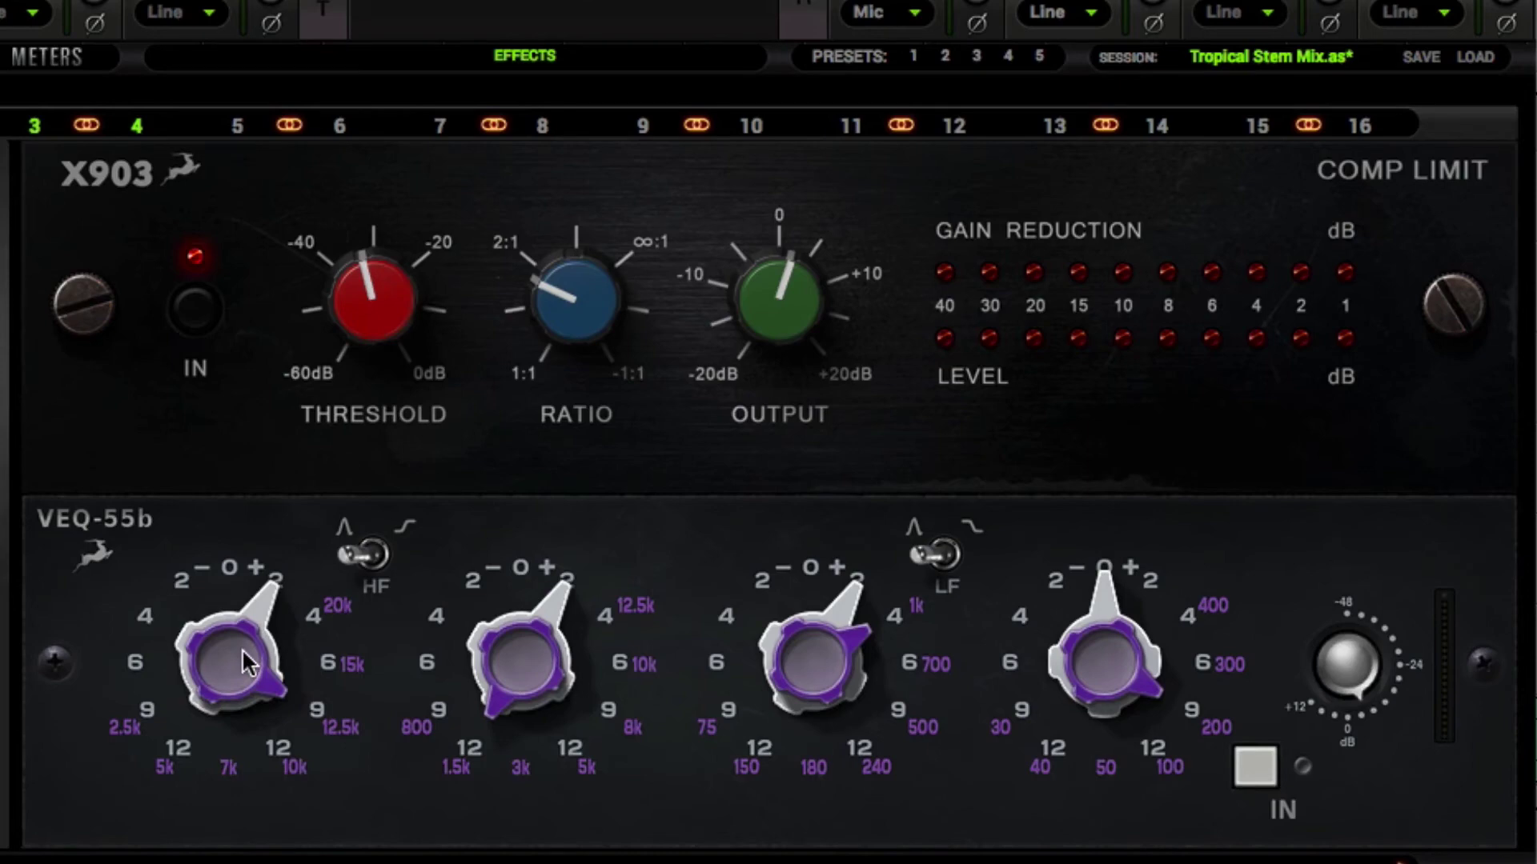
pyautogui.scroll(-2, 241, 649)
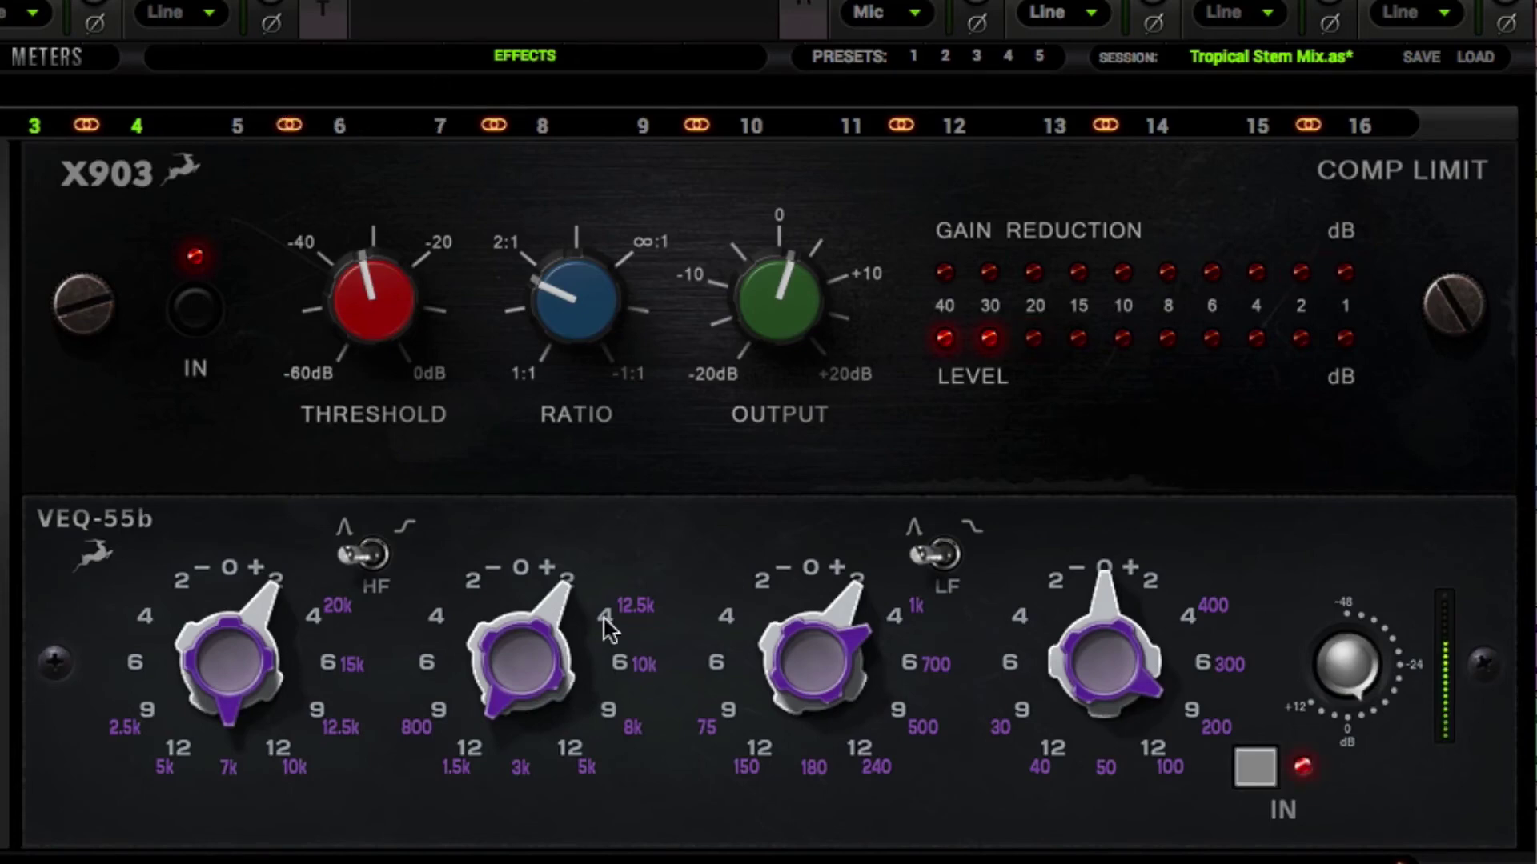
pyautogui.moveTo(859, 570); pyautogui.dragTo(857, 504)
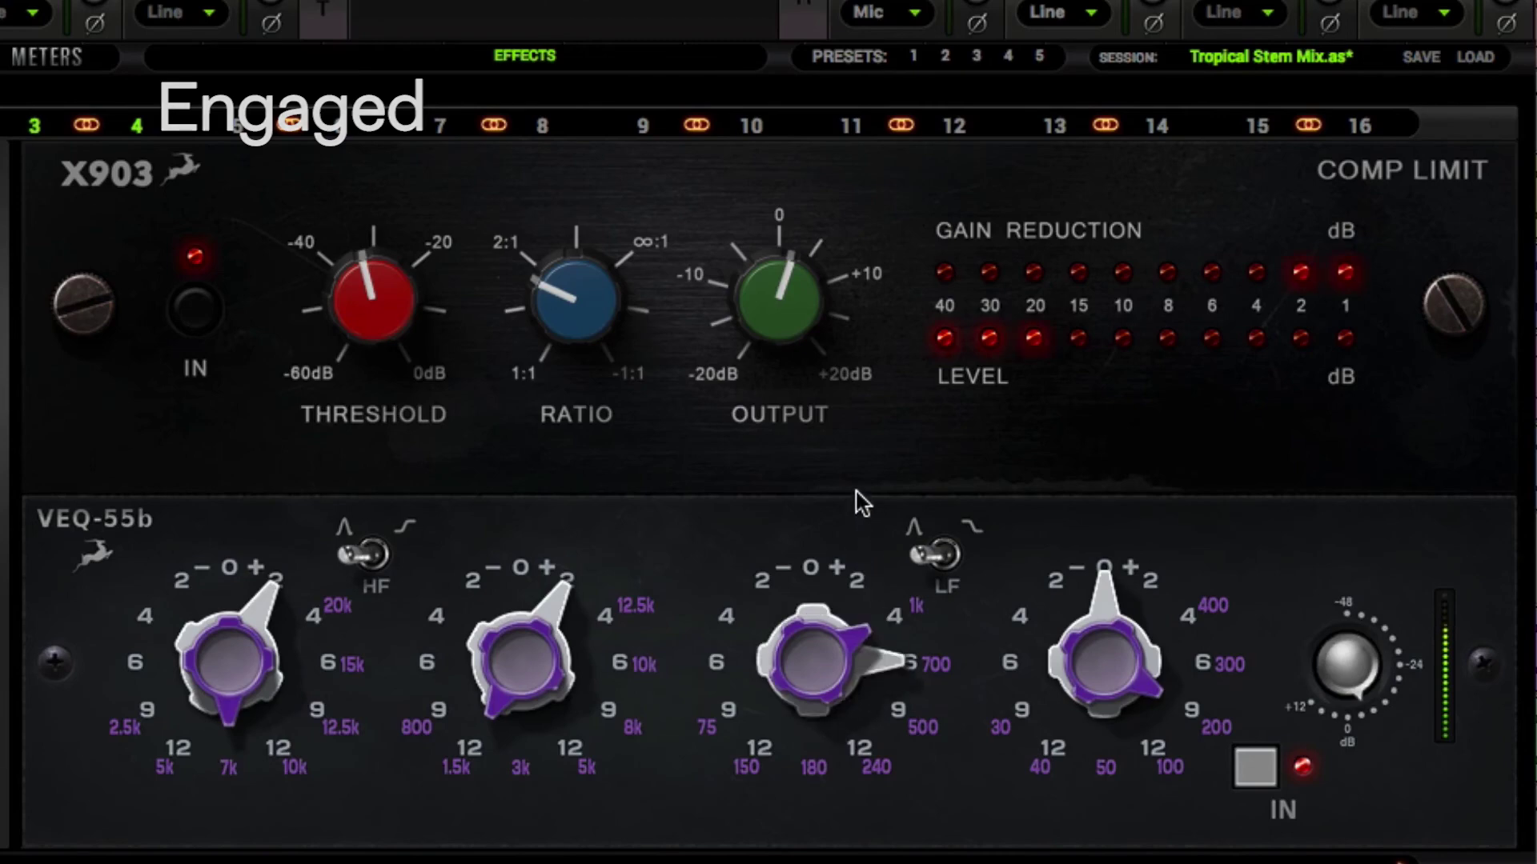
pyautogui.moveTo(898, 661); pyautogui.dragTo(898, 717)
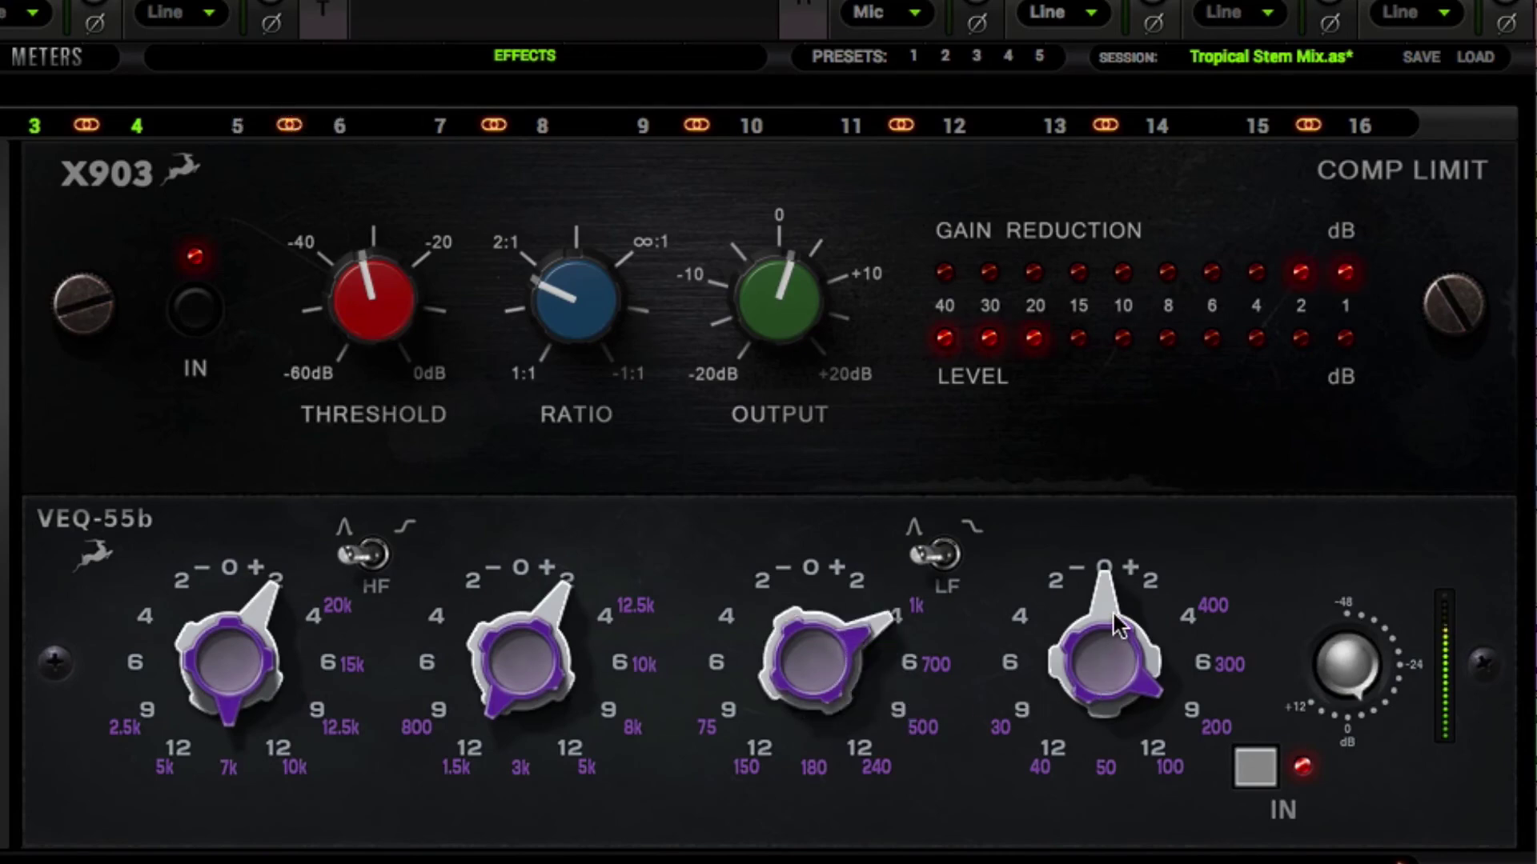
pyautogui.moveTo(560, 608); pyautogui.dragTo(593, 617)
pyautogui.moveTo(256, 583); pyautogui.dragTo(277, 538)
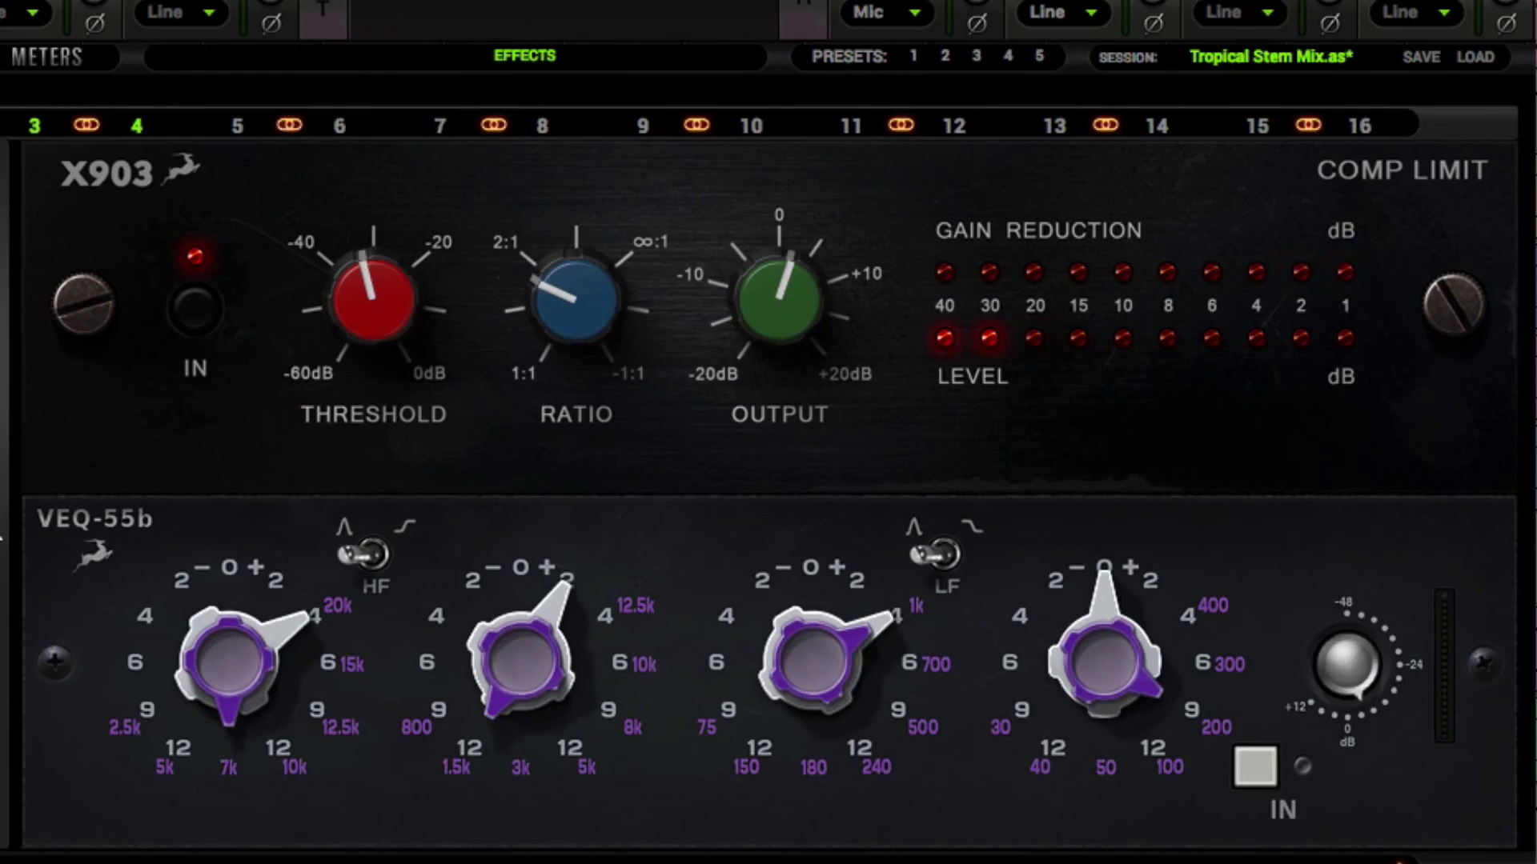
pyautogui.moveTo(304, 641); pyautogui.dragTo(301, 675)
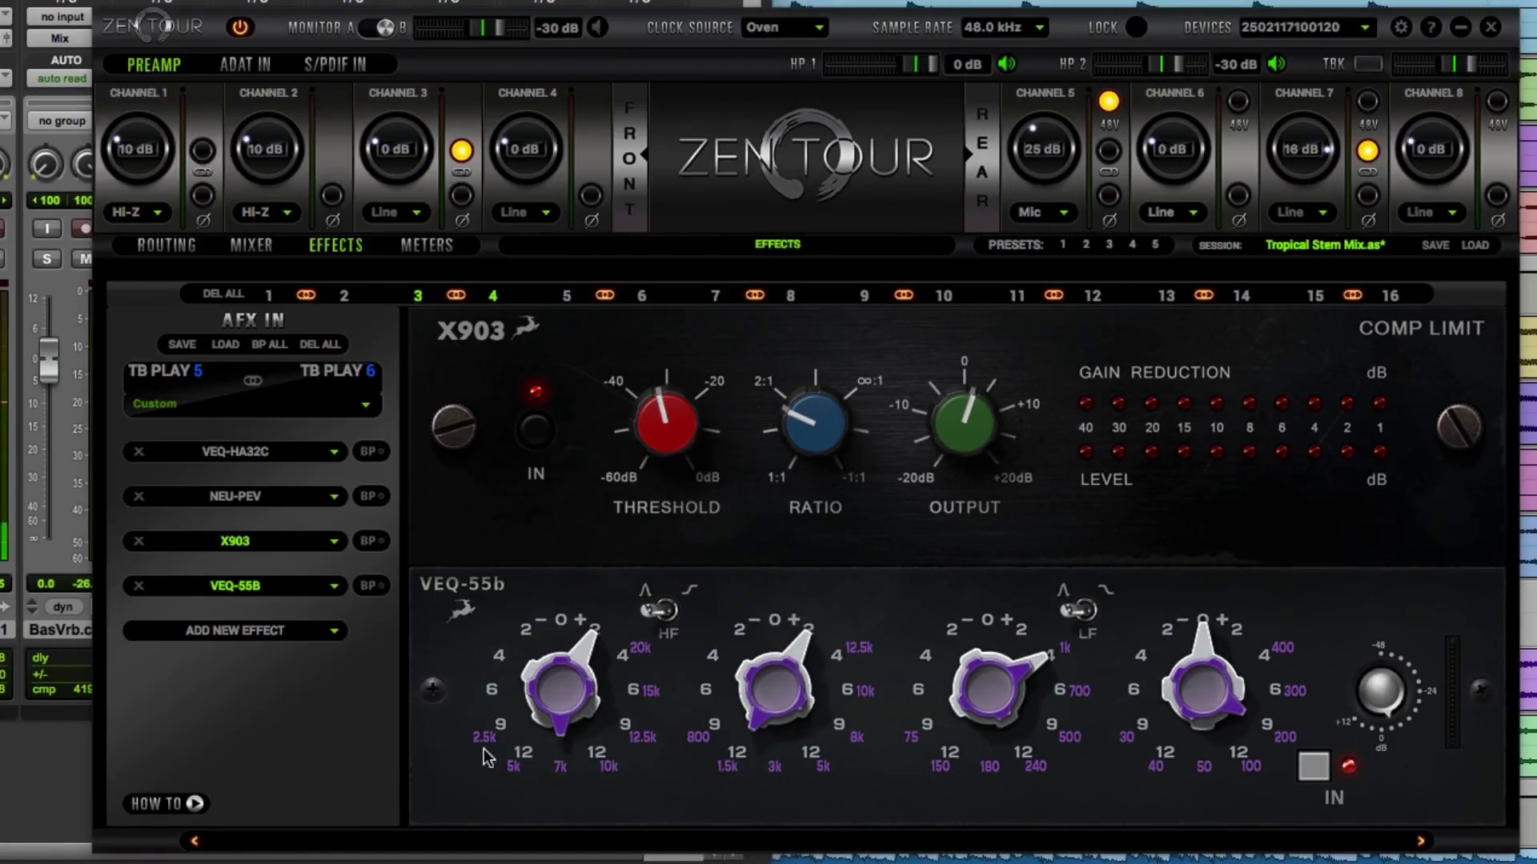
# Step: Bypass and re-engage the whole effect chain, and review the settings of all four units
pyautogui.click(276, 345)
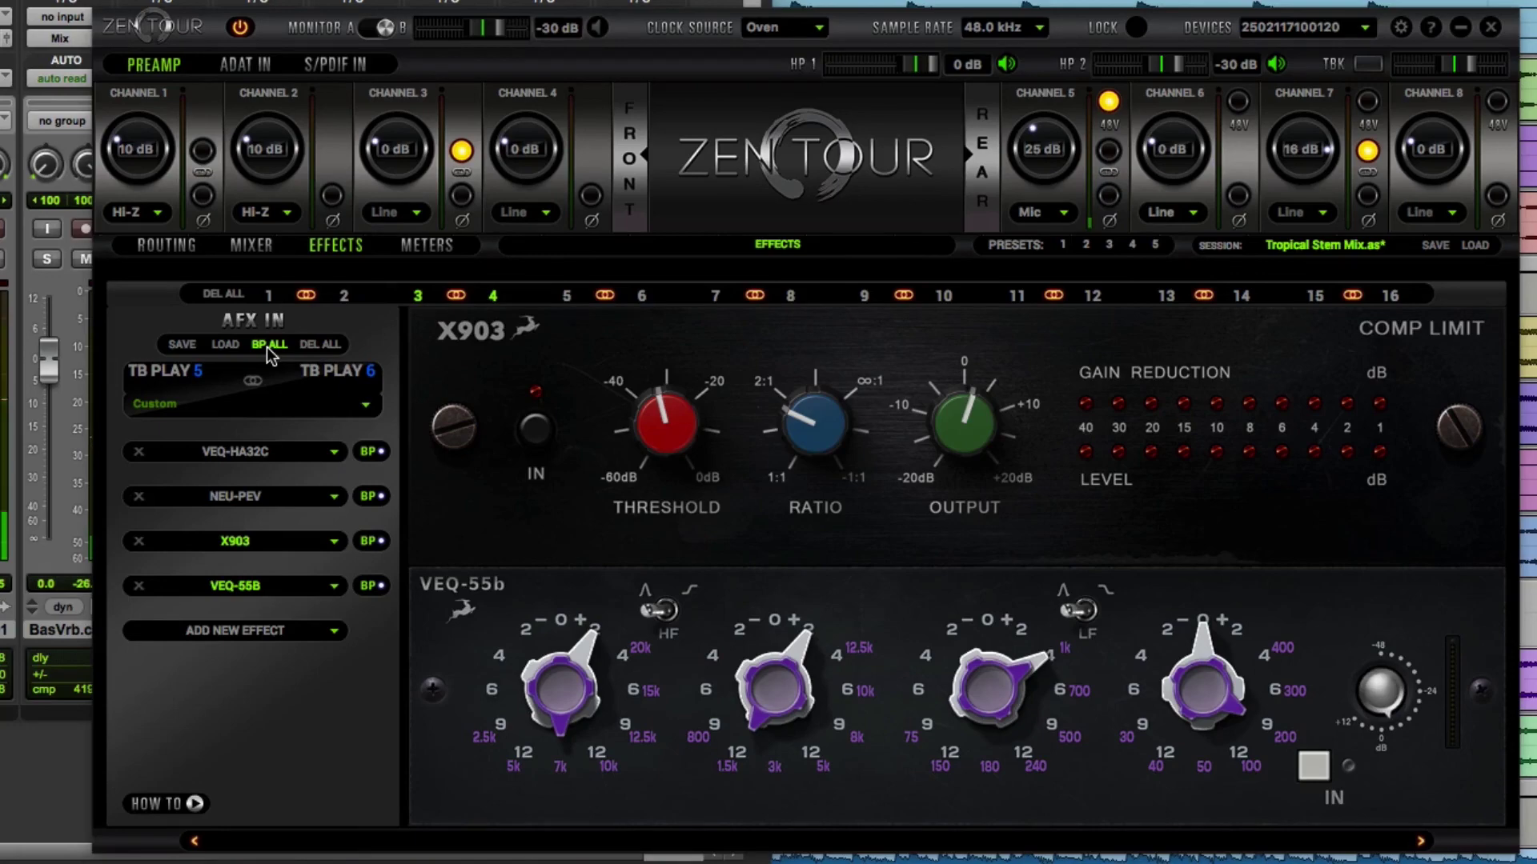
pyautogui.click(268, 344)
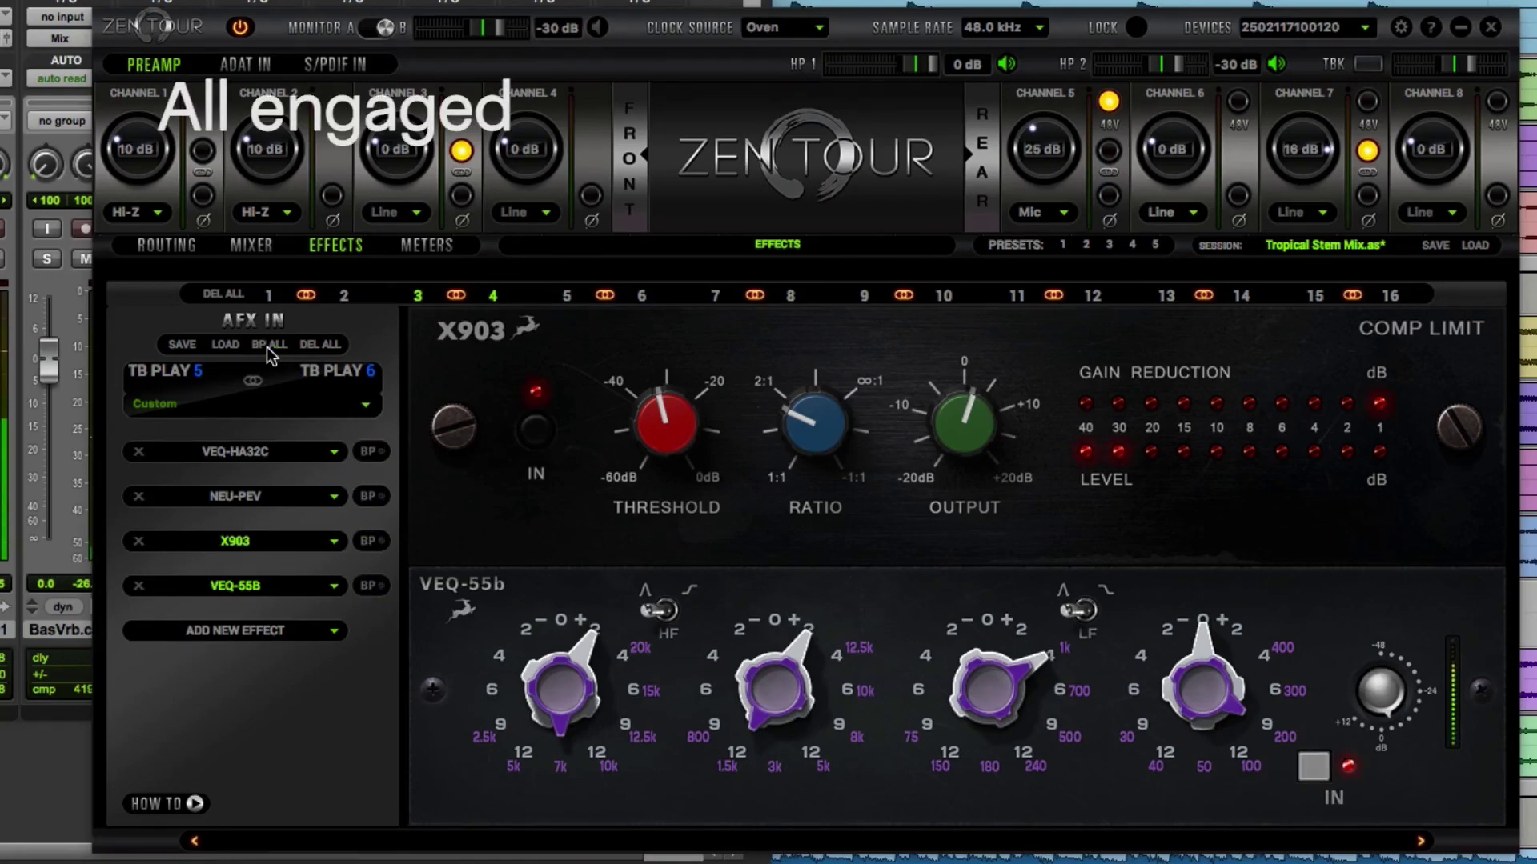
pyautogui.click(261, 451)
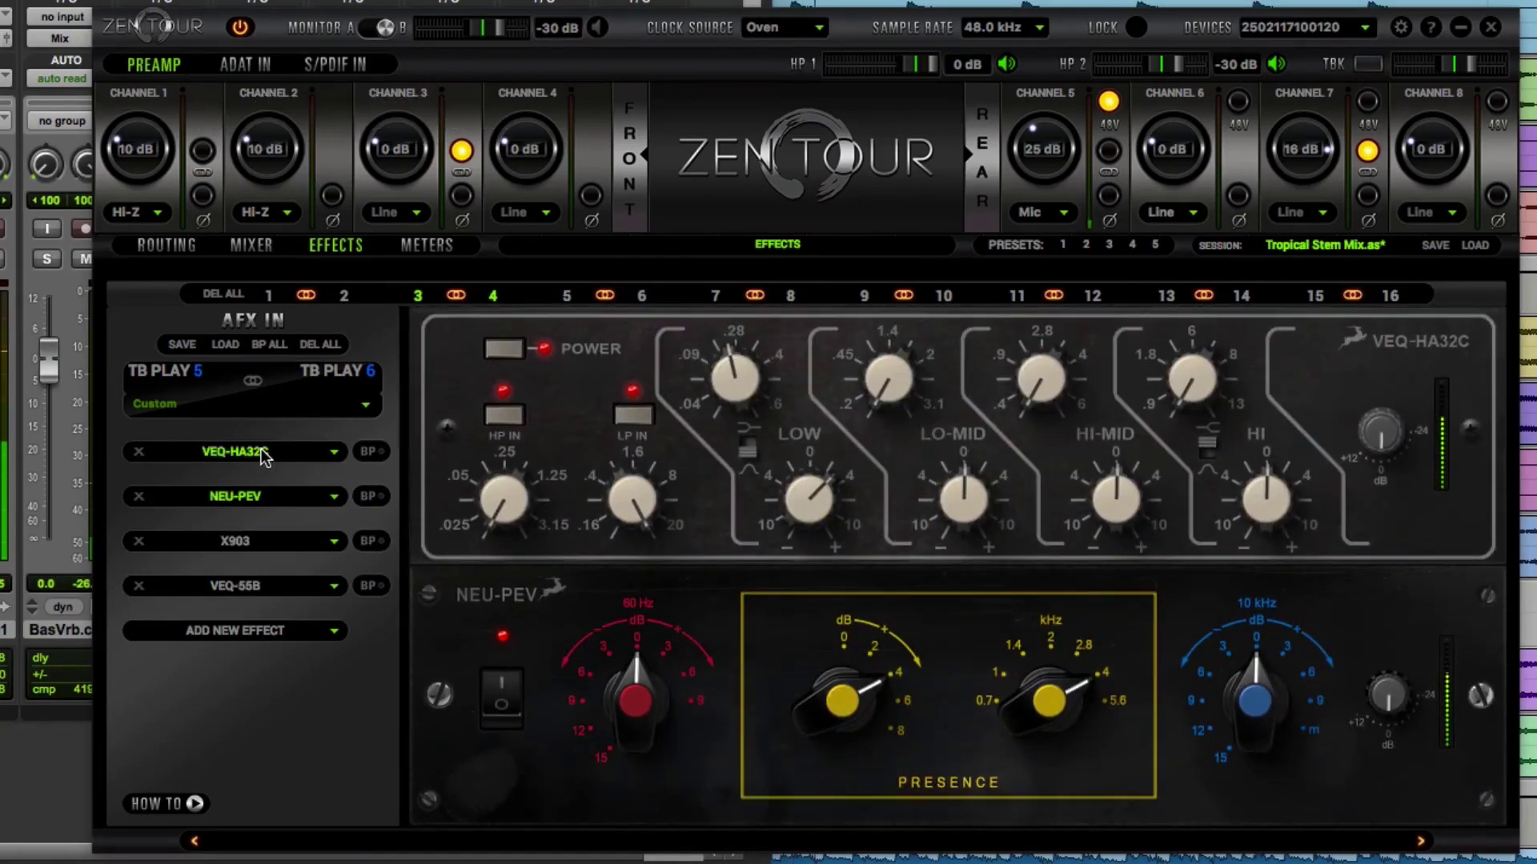
pyautogui.click(257, 542)
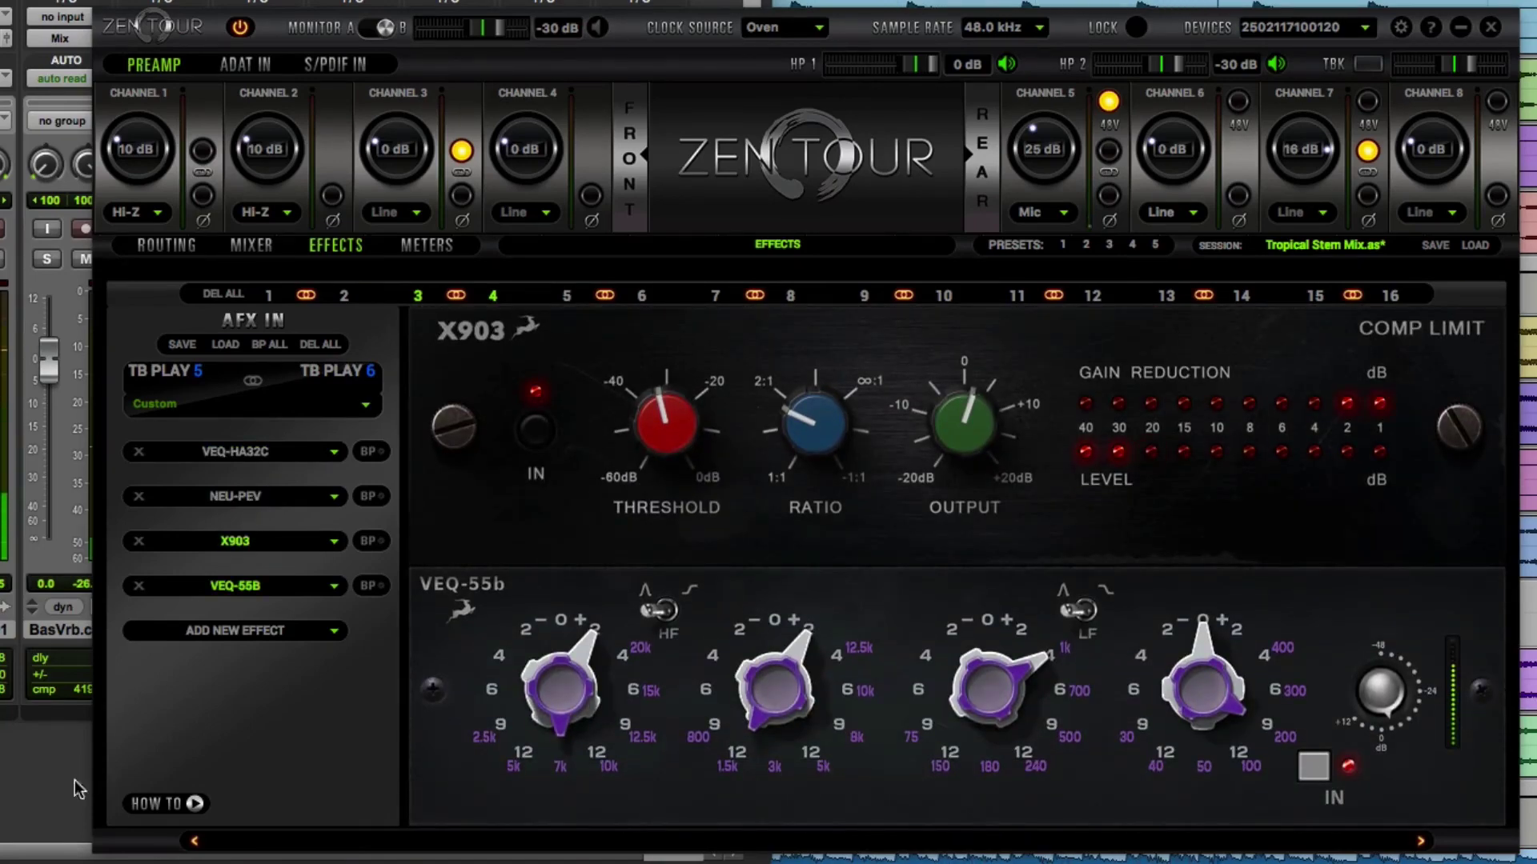
# Step: Switch to the DAW mixer to stop playback and return to the Zen Tour control panel
pyautogui.click(48, 789)
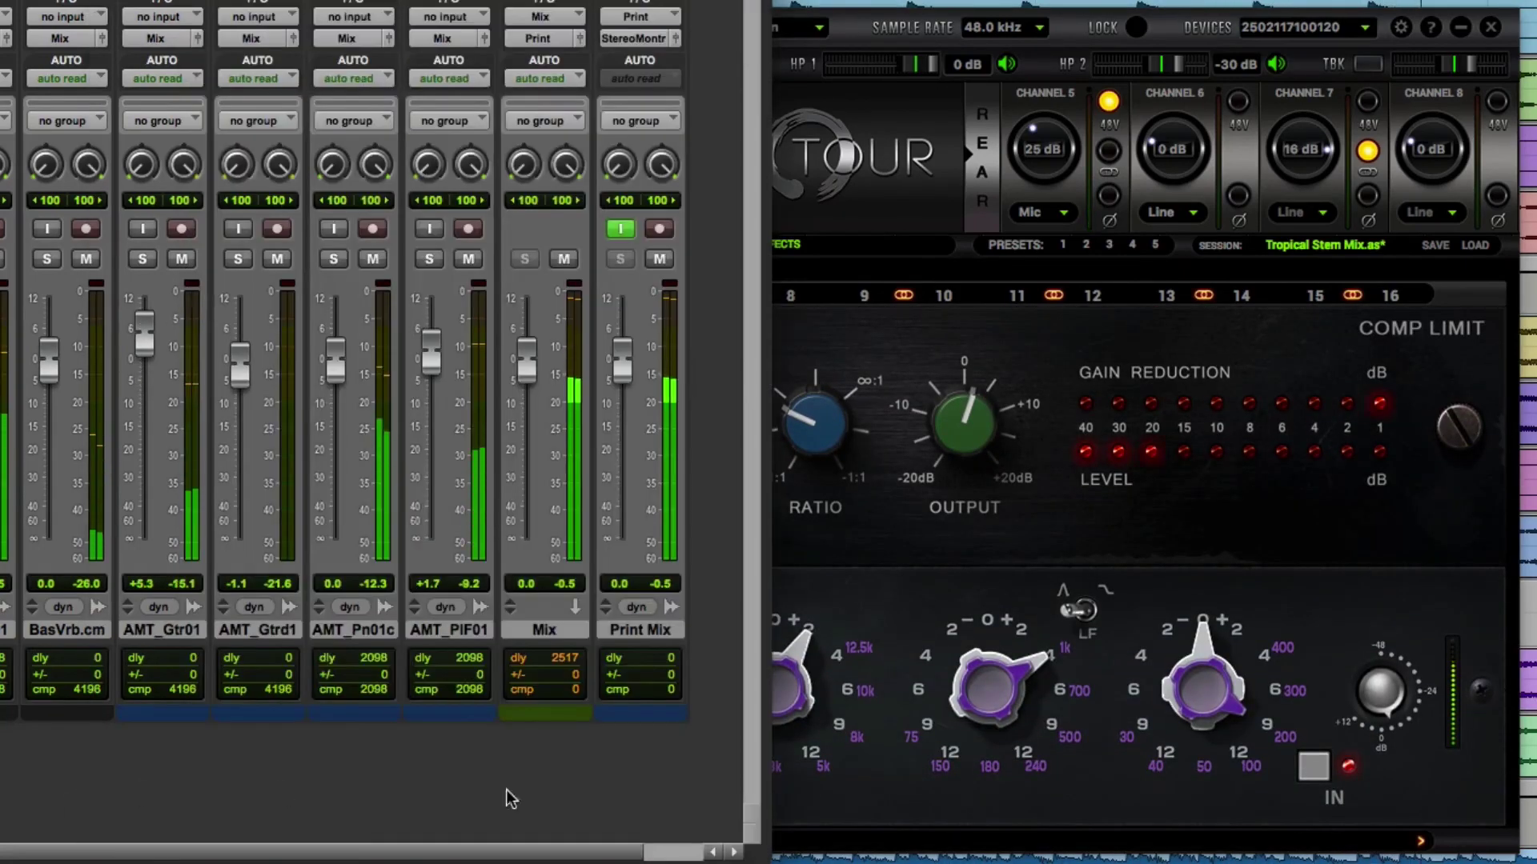
pyautogui.click(890, 812)
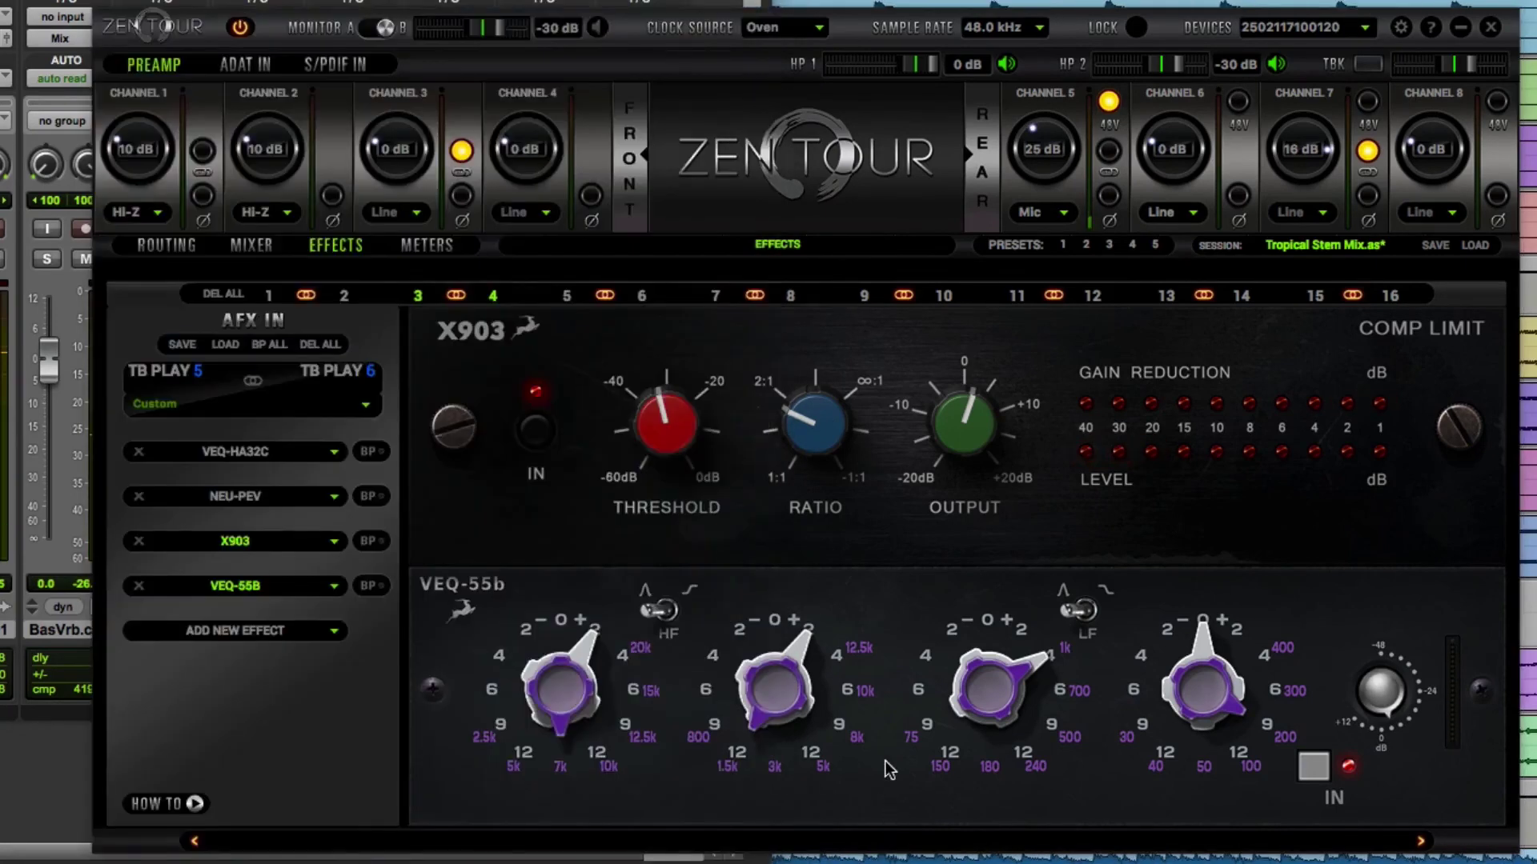